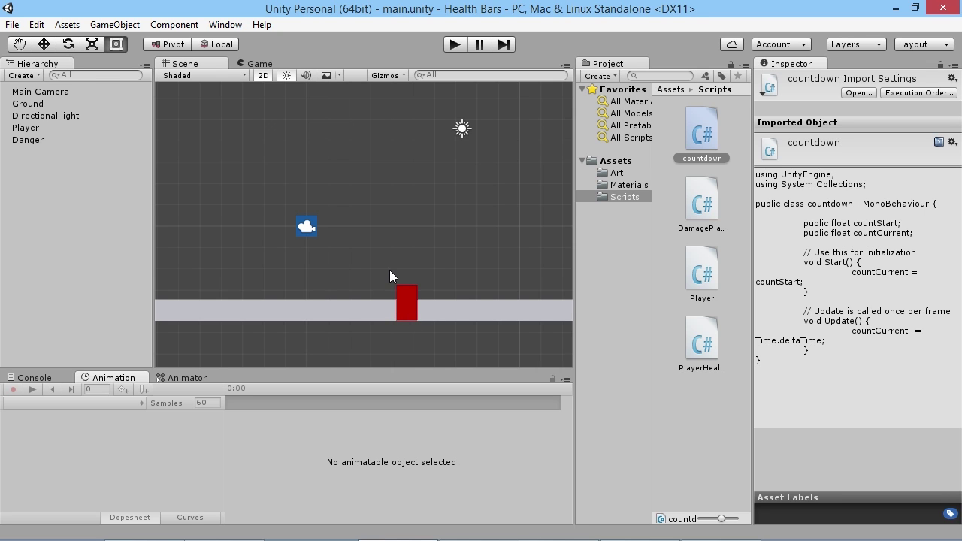
Select Player and bring its Player Health script into view, showing Max Health 50.
{"action": "left_click", "coordinate": [26, 127]}
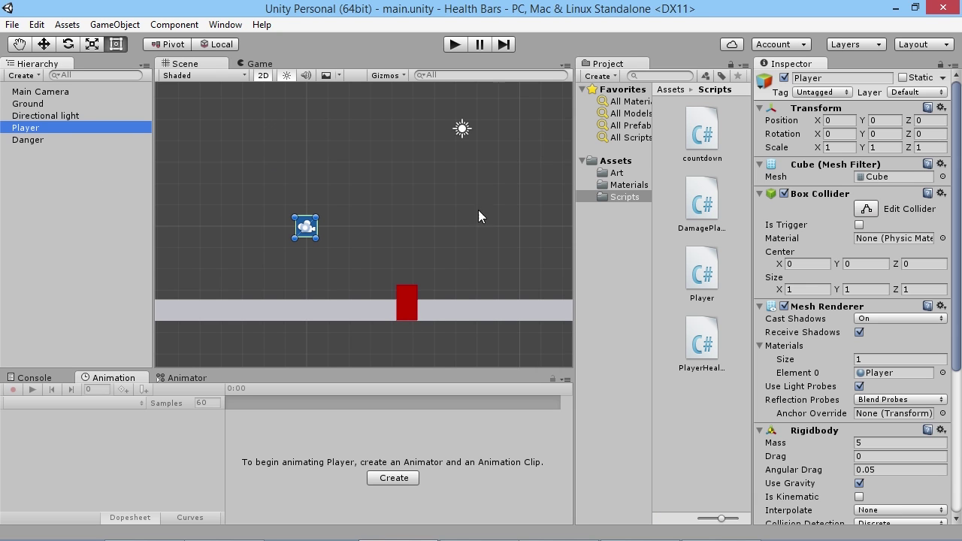
{"action": "scroll", "coordinate": [824, 368], "scroll_direction": "down", "scroll_amount": 5}
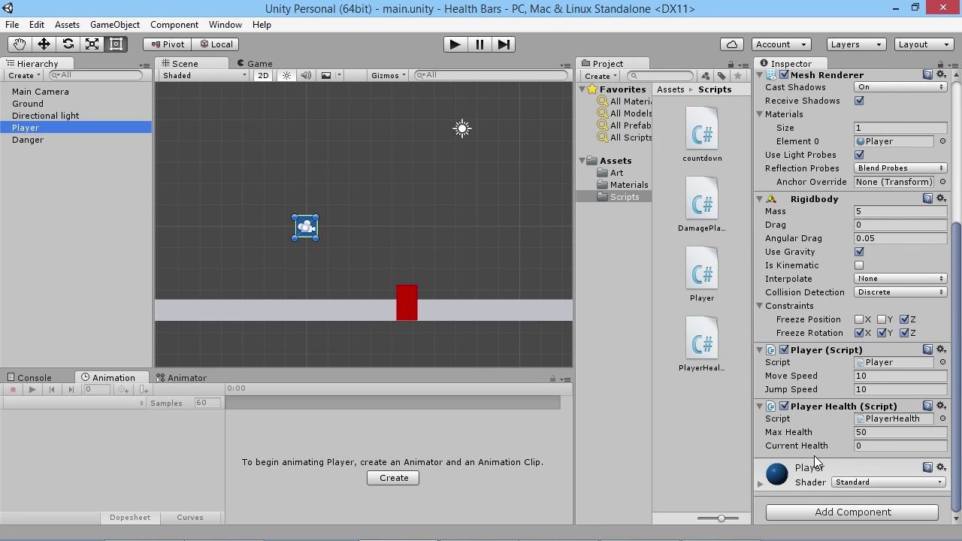
{"action": "left_click", "coordinate": [454, 44]}
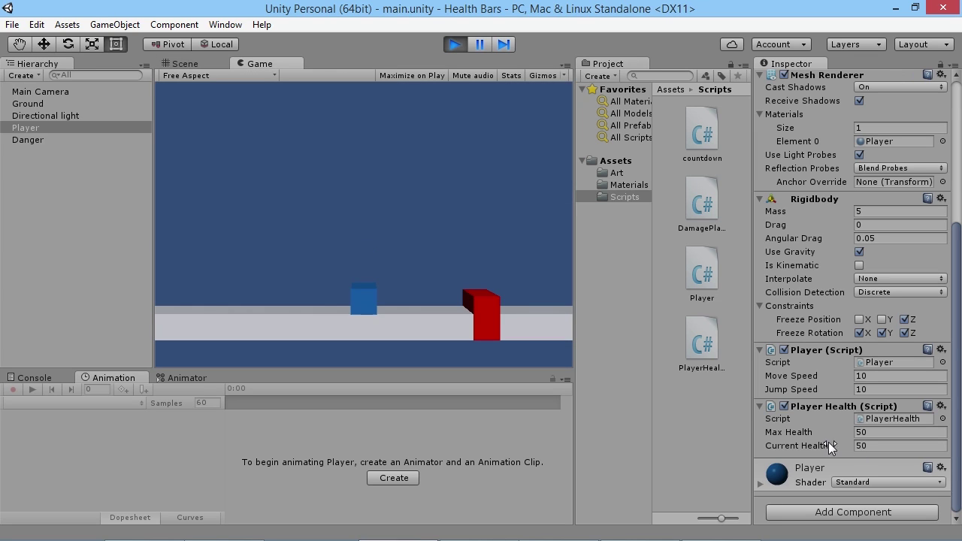
{"action": "key", "text": "Right"}
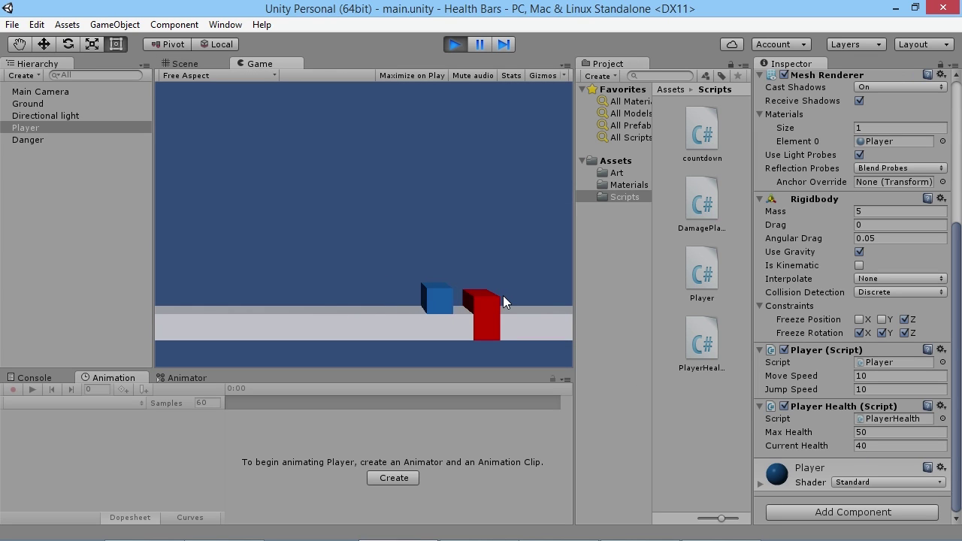
{"action": "key", "text": "Right"}
{"action": "left_click", "coordinate": [458, 45]}
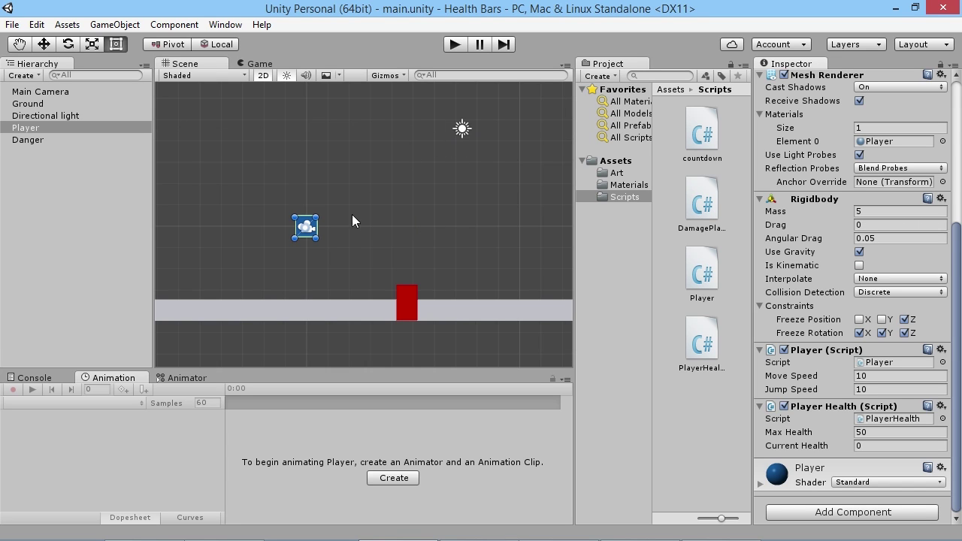
Glance at the Game view, return to the Scene view, and open the GameObject menu.
{"action": "left_click", "coordinate": [258, 64]}
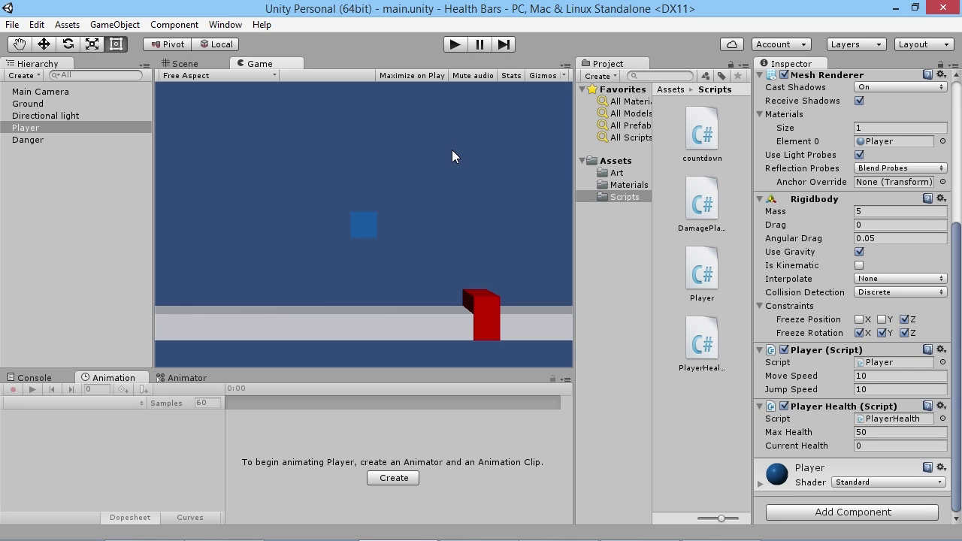
{"action": "left_click", "coordinate": [204, 64]}
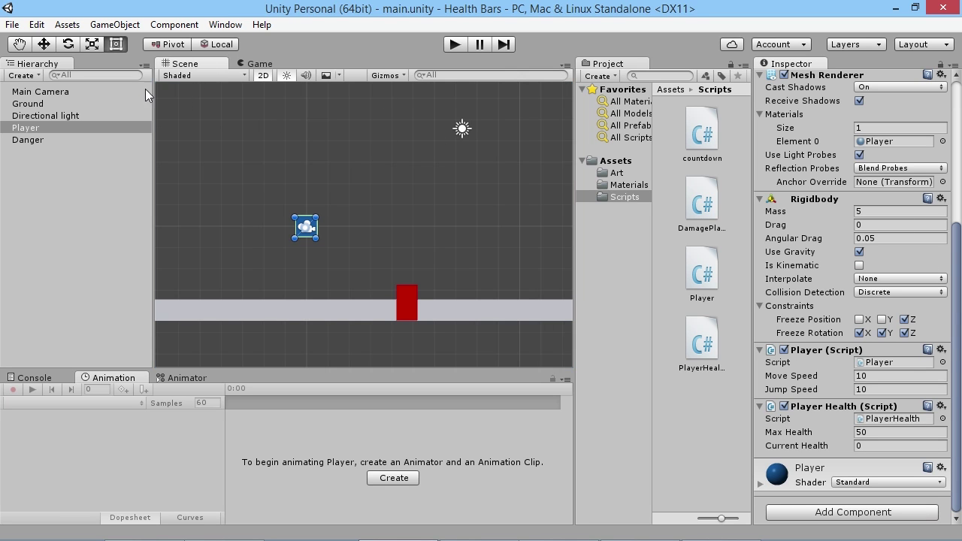
{"action": "left_click", "coordinate": [114, 24]}
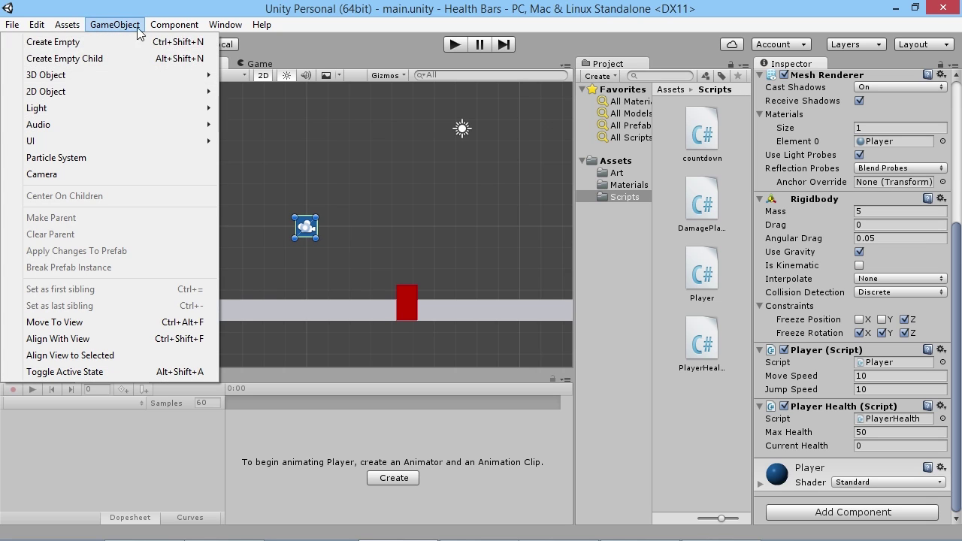
Create a UI Slider from GameObject > UI, then frame and pan to it in the Scene view.
{"action": "mouse_move", "coordinate": [199, 143]}
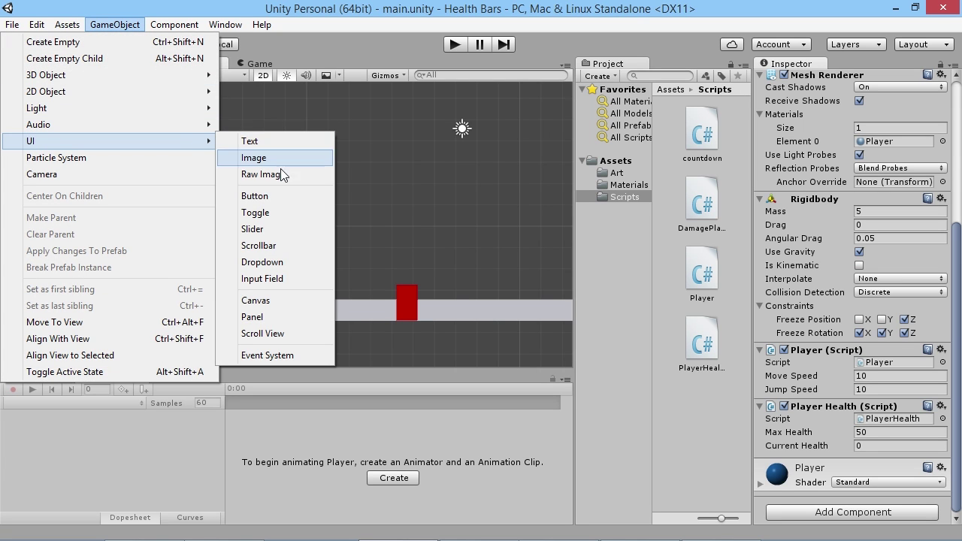
{"action": "left_click", "coordinate": [254, 230]}
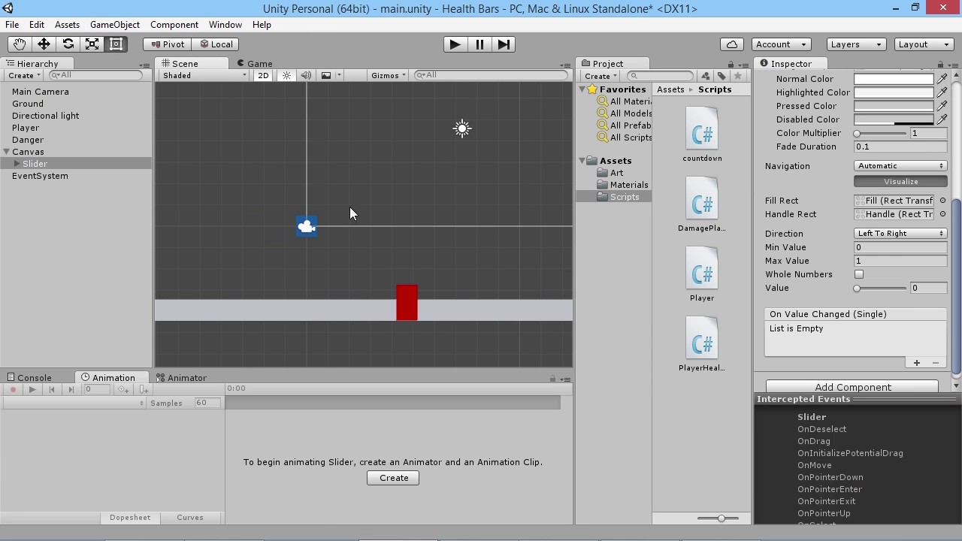
{"action": "key", "text": "f"}
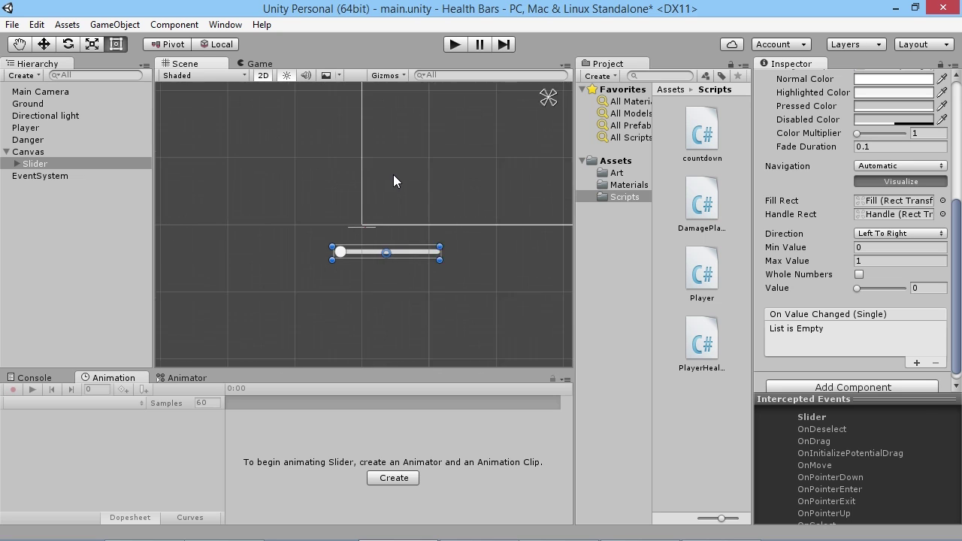
{"action": "middle_click_drag", "start_coordinate": [388, 183], "coordinate": [365, 203]}
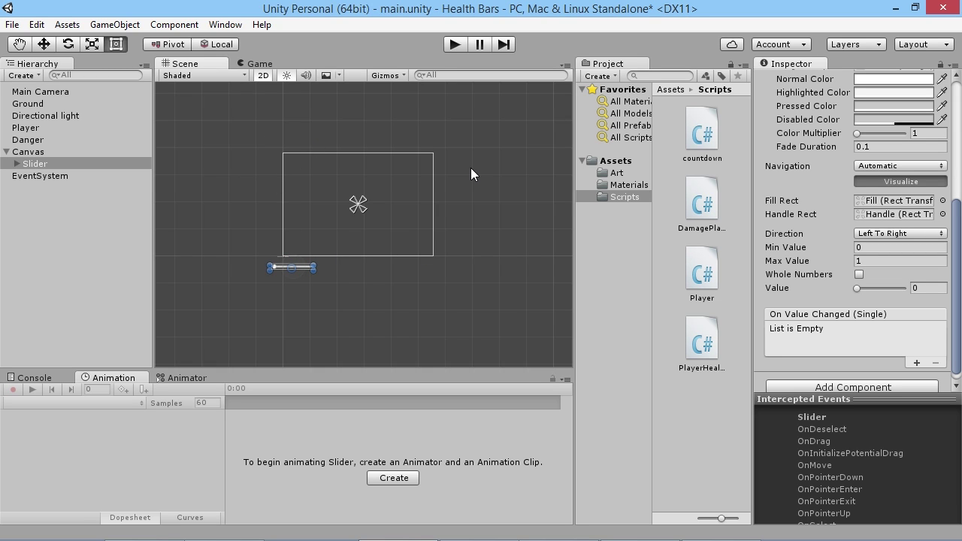
Drag the slider to the canvas's top-right corner with the Move tool, checking it in the Game view.
{"action": "left_click", "coordinate": [256, 66]}
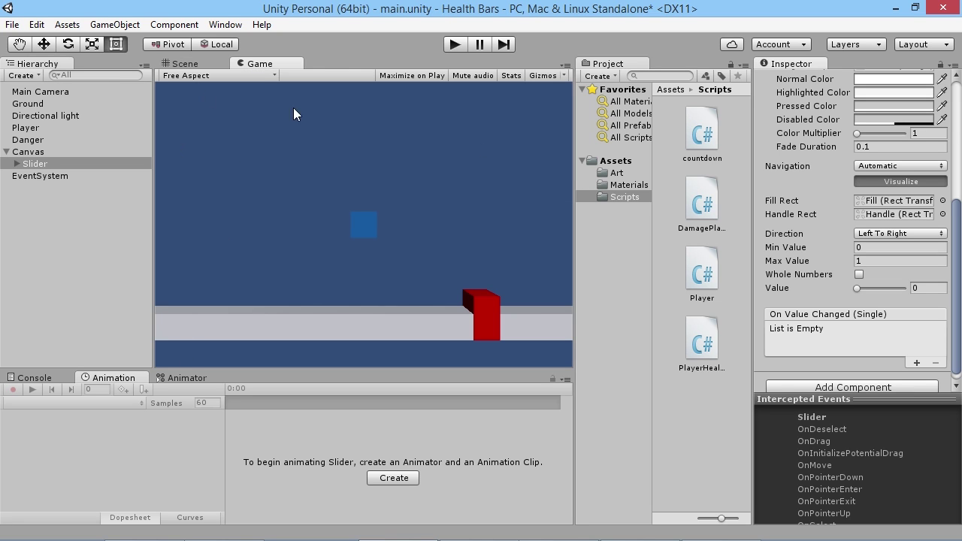
{"action": "left_click", "coordinate": [185, 64]}
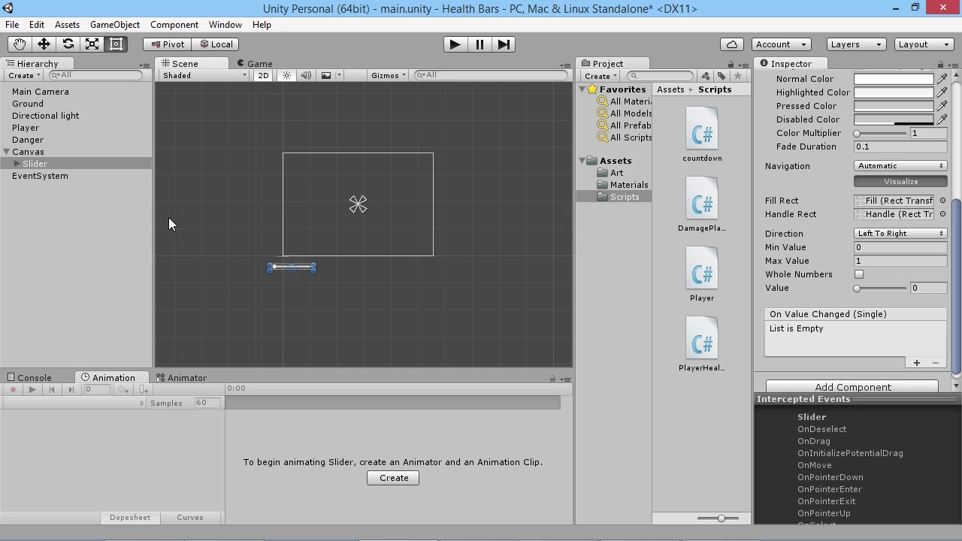
{"action": "left_click", "coordinate": [43, 43]}
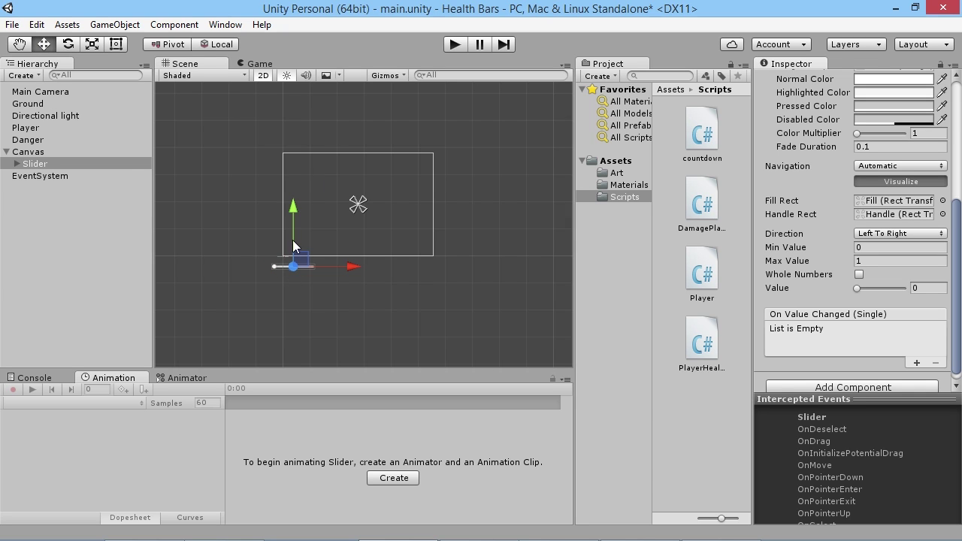
{"action": "left_click_drag", "start_coordinate": [298, 260], "coordinate": [410, 158]}
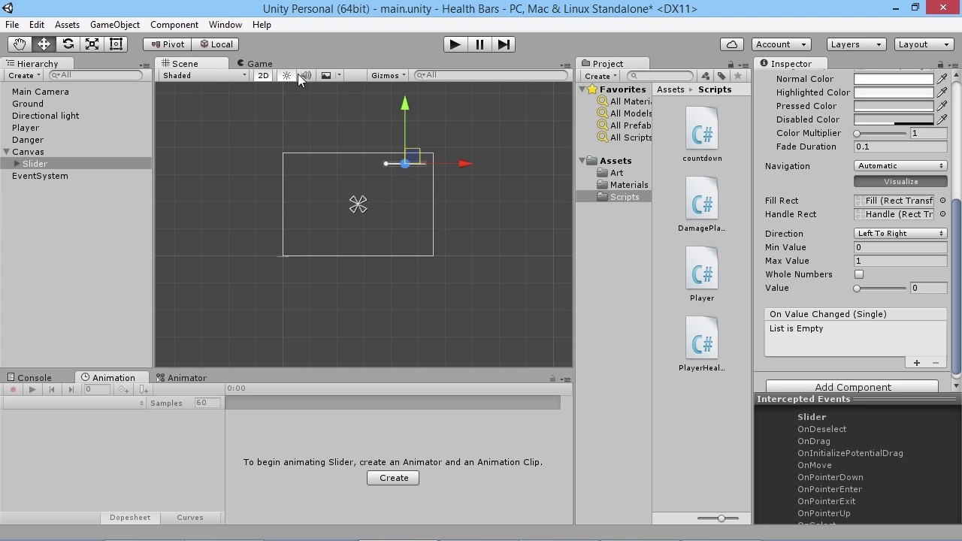
{"action": "left_click", "coordinate": [261, 65]}
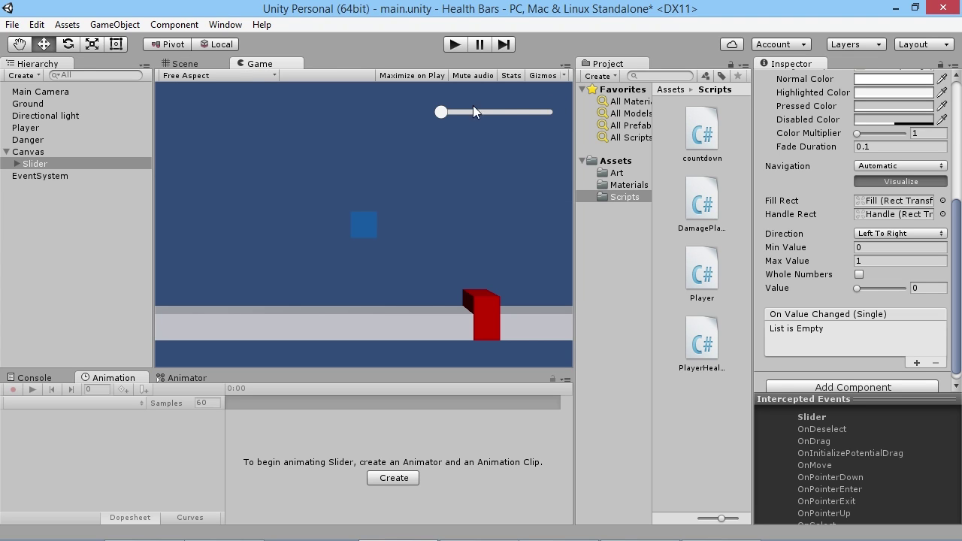
{"action": "left_click", "coordinate": [219, 65]}
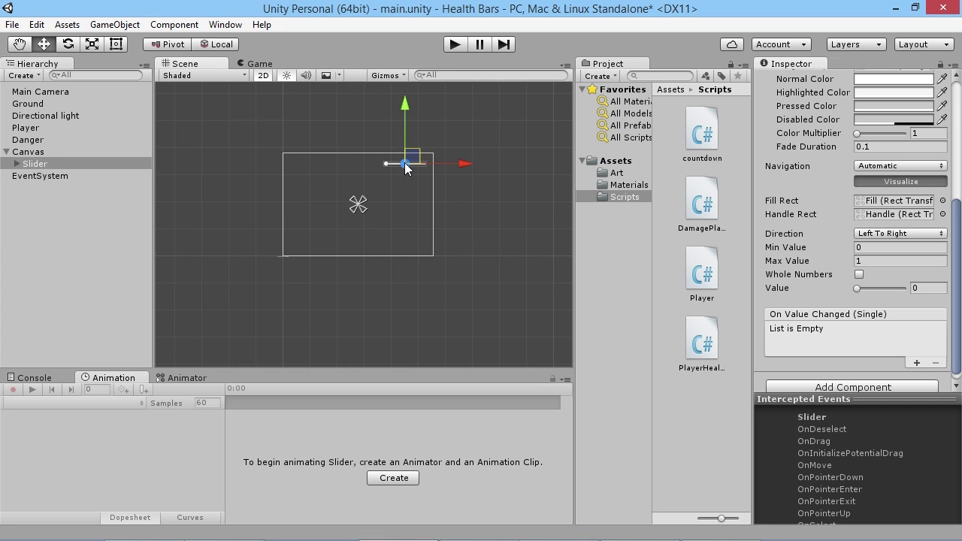
Preview the Game view maximized, then restore the full editor layout.
{"action": "left_click", "coordinate": [259, 63]}
{"action": "right_click", "coordinate": [273, 60]}
{"action": "left_click", "coordinate": [292, 73]}
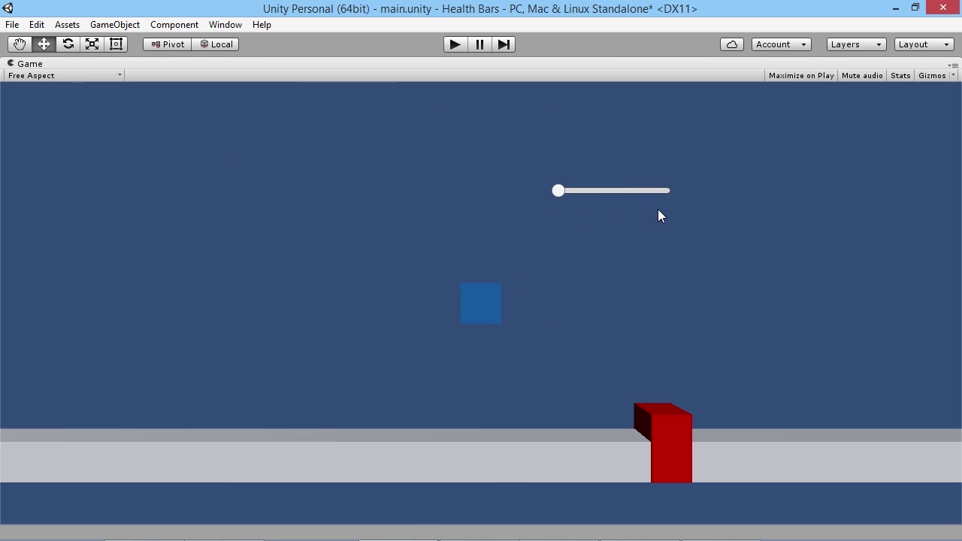
{"action": "right_click", "coordinate": [388, 60]}
{"action": "left_click", "coordinate": [399, 66]}
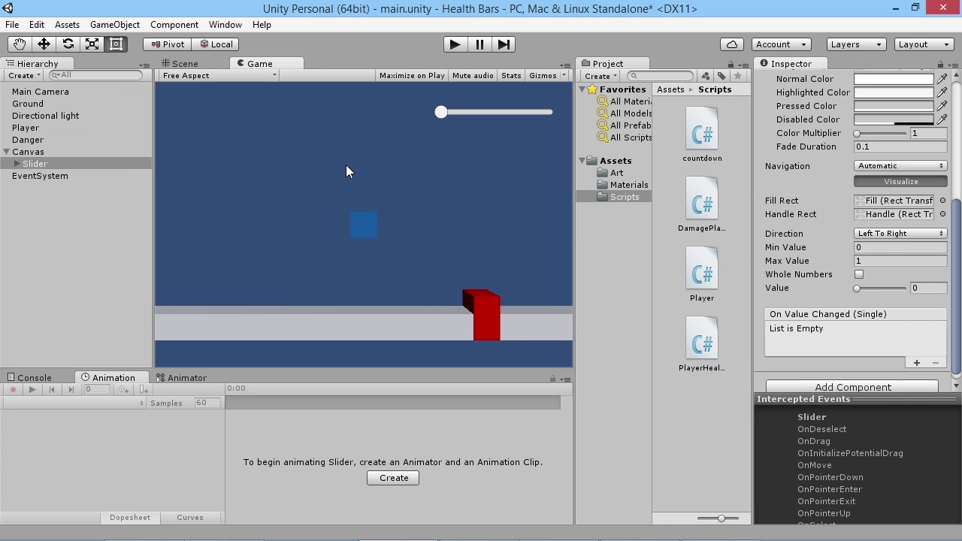
Anchor the Slider to the canvas's top-right corner, at Pos X -105, Pos Y -40.
{"action": "left_click", "coordinate": [56, 162]}
{"action": "scroll", "coordinate": [802, 153], "scroll_direction": "up", "scroll_amount": 5}
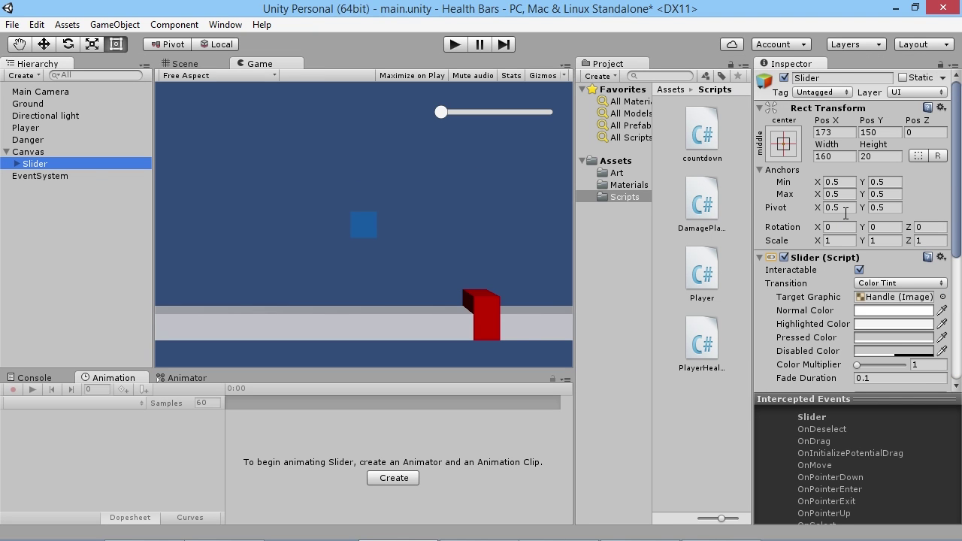
{"action": "left_click", "coordinate": [784, 145]}
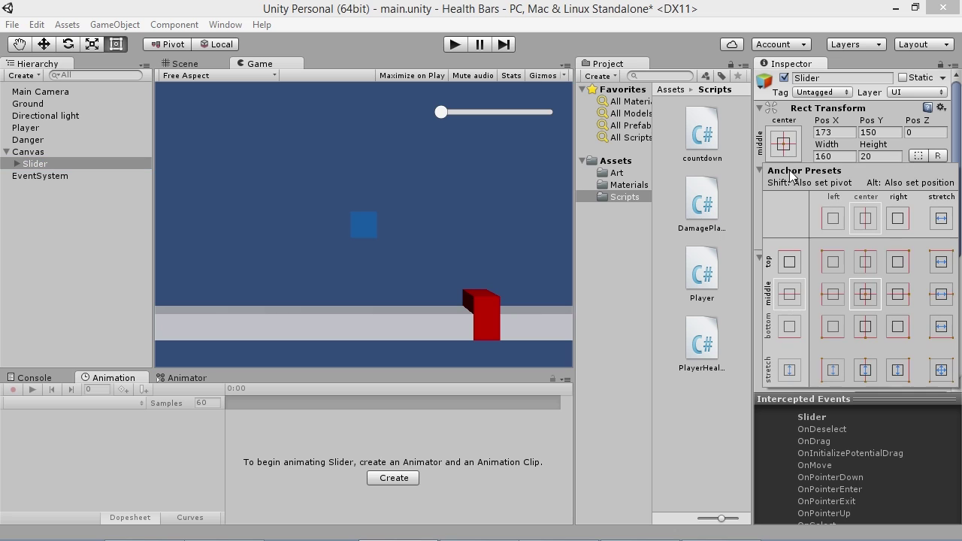
{"action": "left_click", "coordinate": [898, 262]}
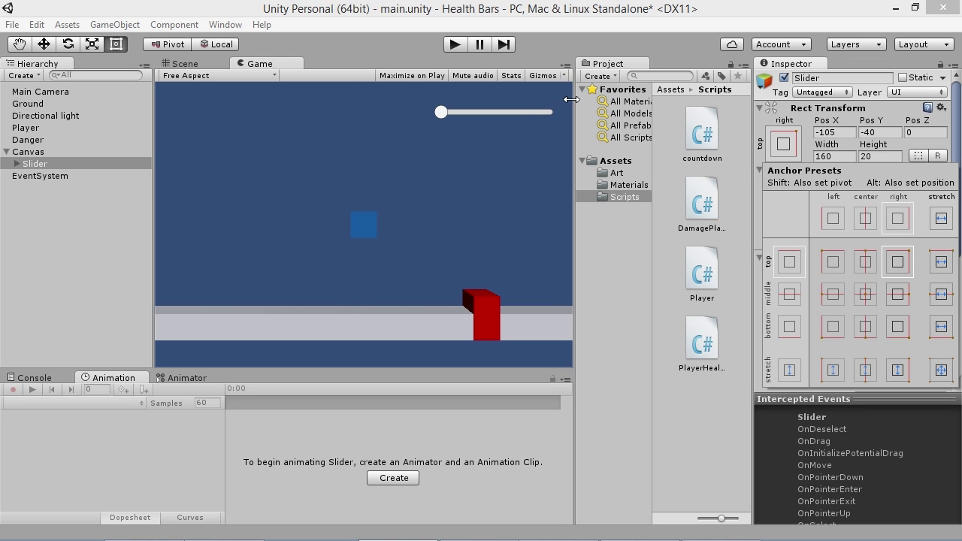
Check the maximized Game view again, then restore the layout and return to the Scene view.
{"action": "right_click", "coordinate": [272, 66]}
{"action": "left_click", "coordinate": [297, 71]}
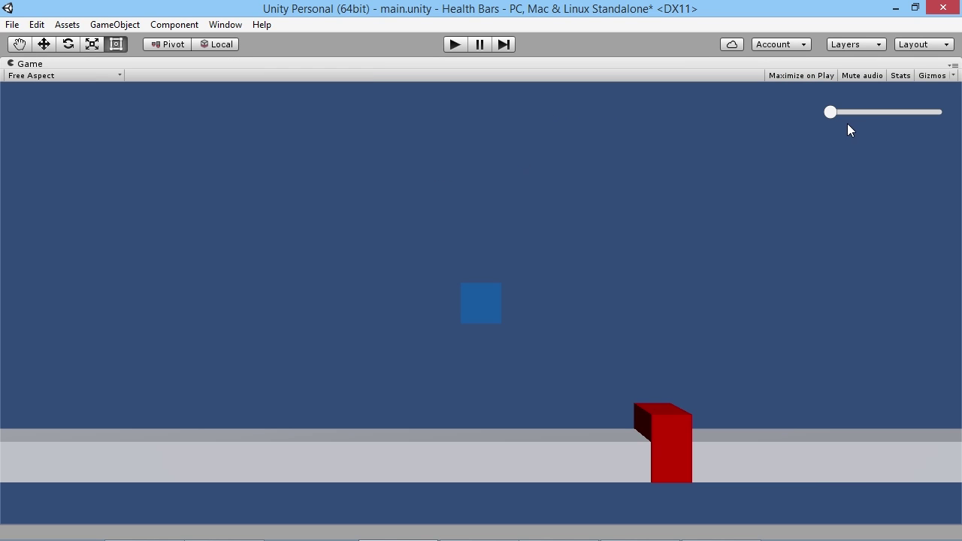
{"action": "right_click", "coordinate": [280, 63]}
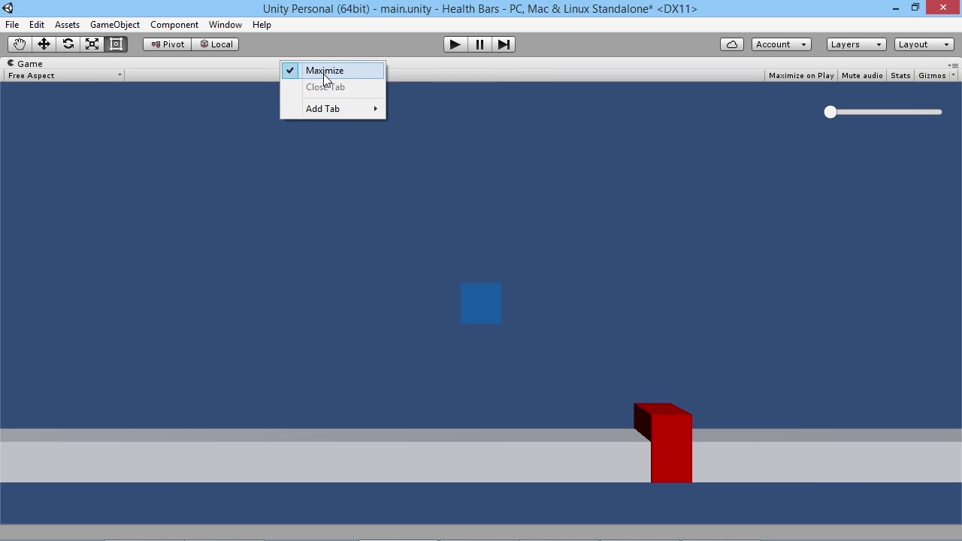
{"action": "left_click", "coordinate": [331, 72]}
{"action": "left_click", "coordinate": [188, 65]}
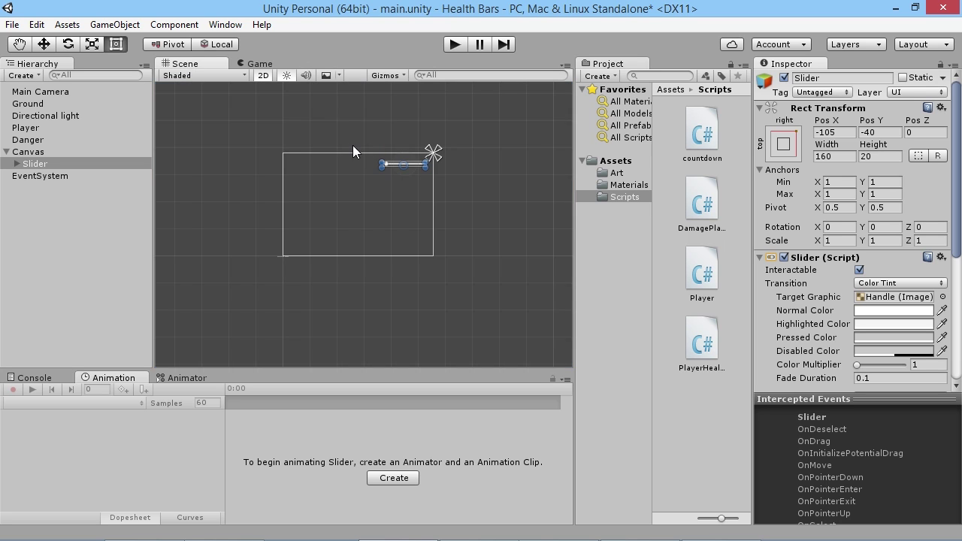
Zoom in on the slider and drag its Slider (Script) Value to 0.55.
{"action": "scroll", "coordinate": [404, 158], "scroll_direction": "up", "scroll_amount": 3}
{"action": "middle_click_drag", "start_coordinate": [436, 150], "coordinate": [345, 204]}
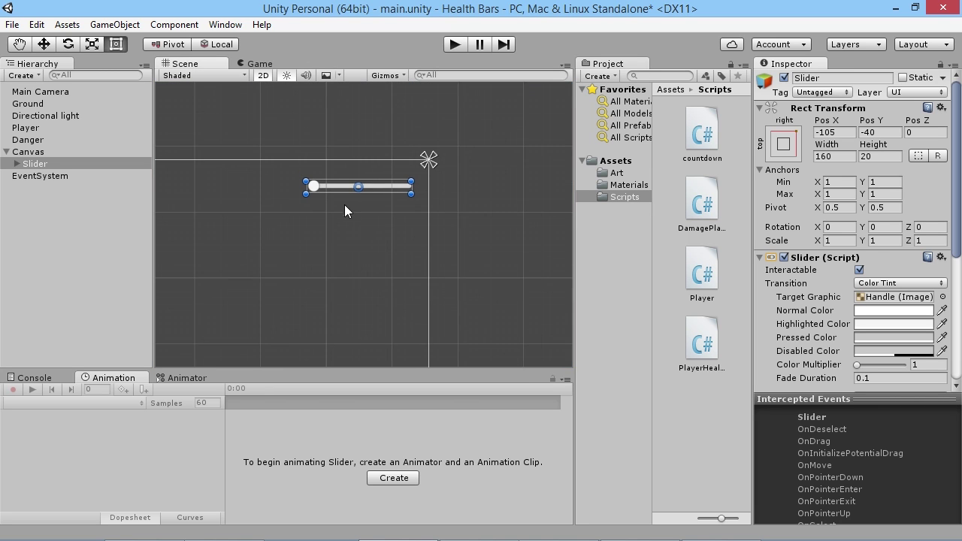
{"action": "scroll", "coordinate": [345, 180], "scroll_direction": "up", "scroll_amount": 5}
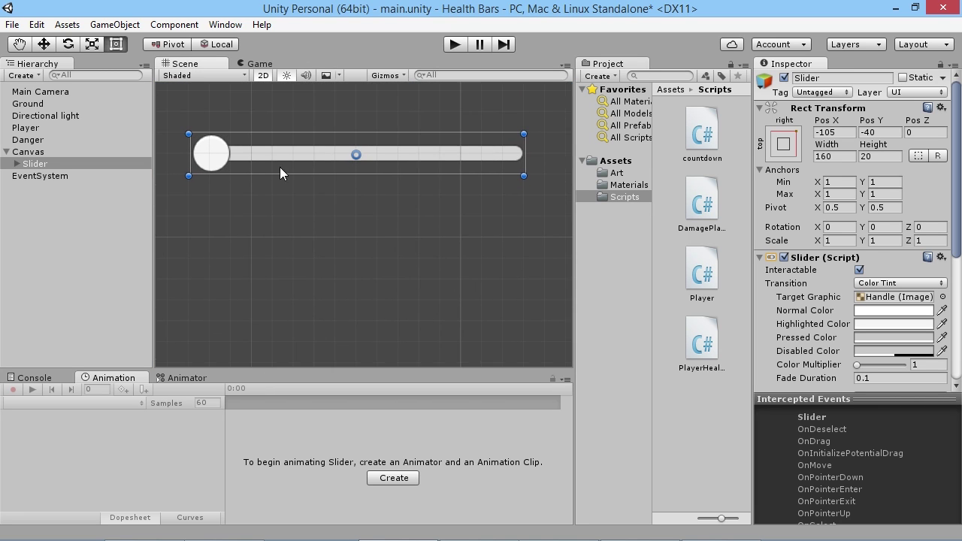
{"action": "scroll", "coordinate": [819, 285], "scroll_direction": "down", "scroll_amount": 5}
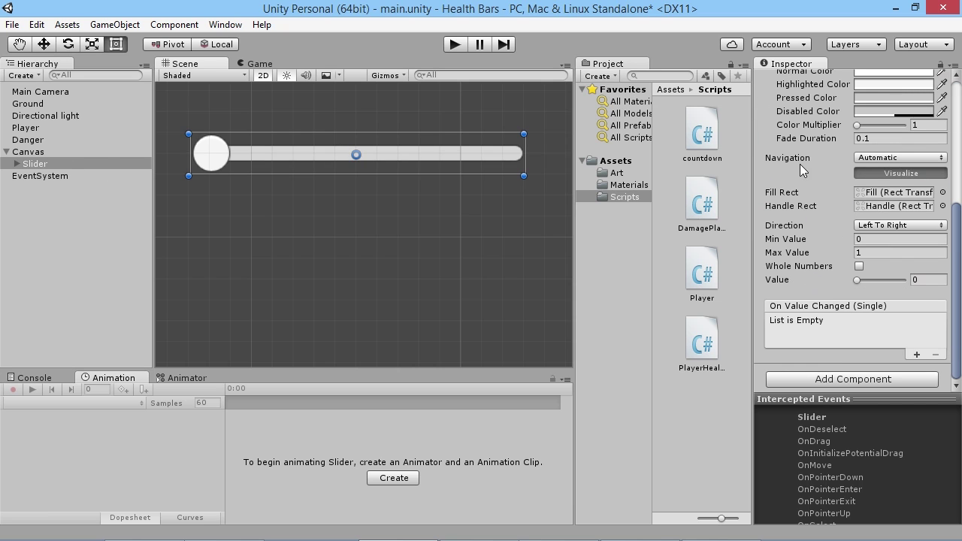
{"action": "left_click", "coordinate": [859, 252]}
{"action": "left_click_drag", "start_coordinate": [857, 281], "coordinate": [882, 282]}
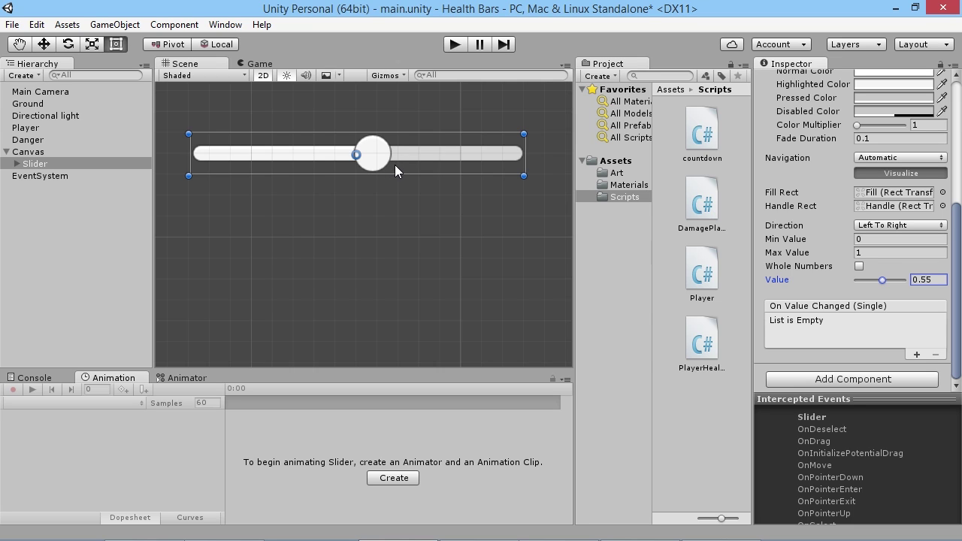
Delete the Handle object under Slider > Handle Slide Area, then reselect the Slider.
{"action": "left_click", "coordinate": [23, 164]}
{"action": "left_click", "coordinate": [17, 163]}
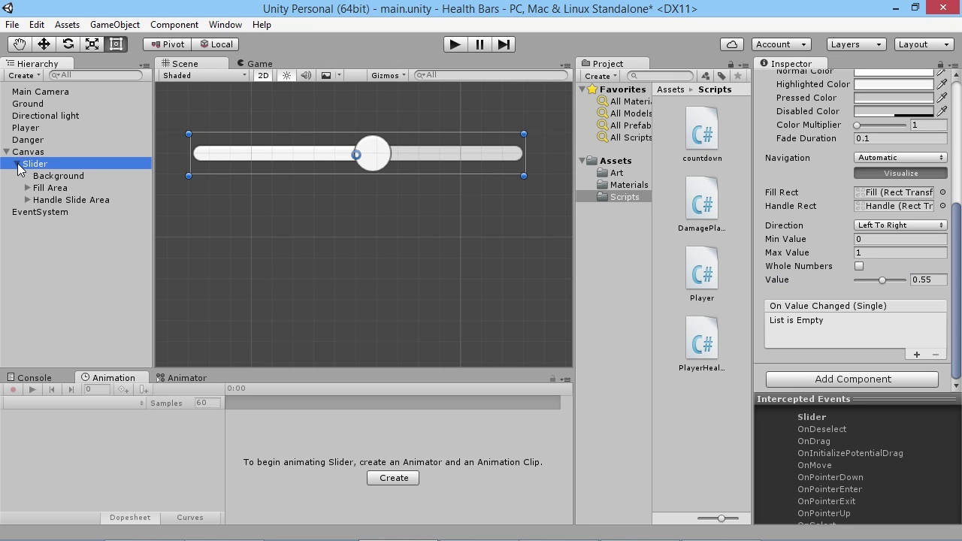
{"action": "left_click", "coordinate": [27, 200]}
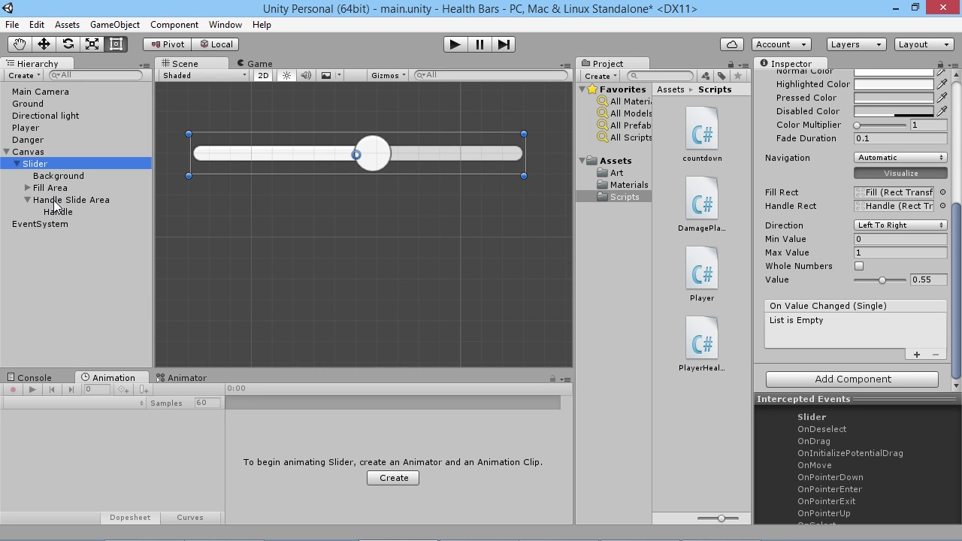
{"action": "left_click", "coordinate": [60, 211]}
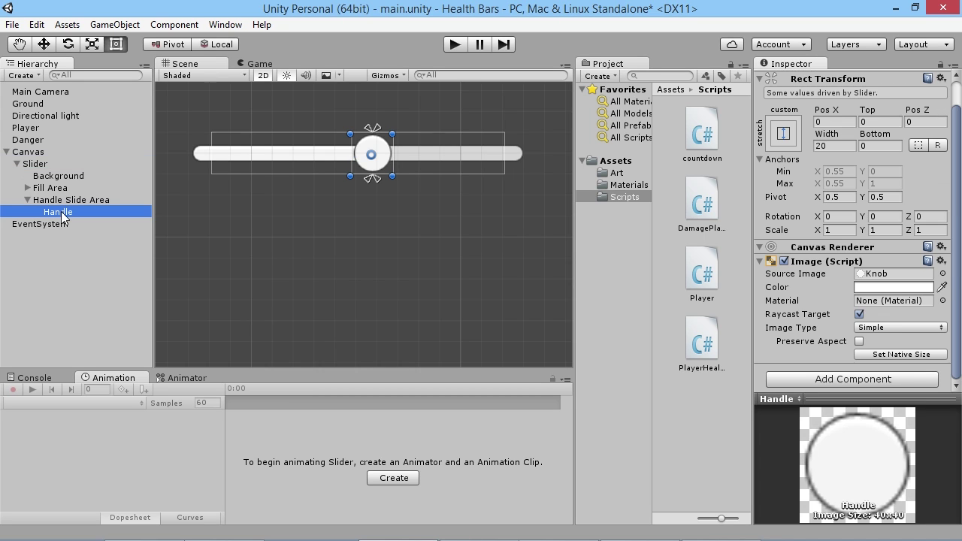
{"action": "key", "text": "Delete"}
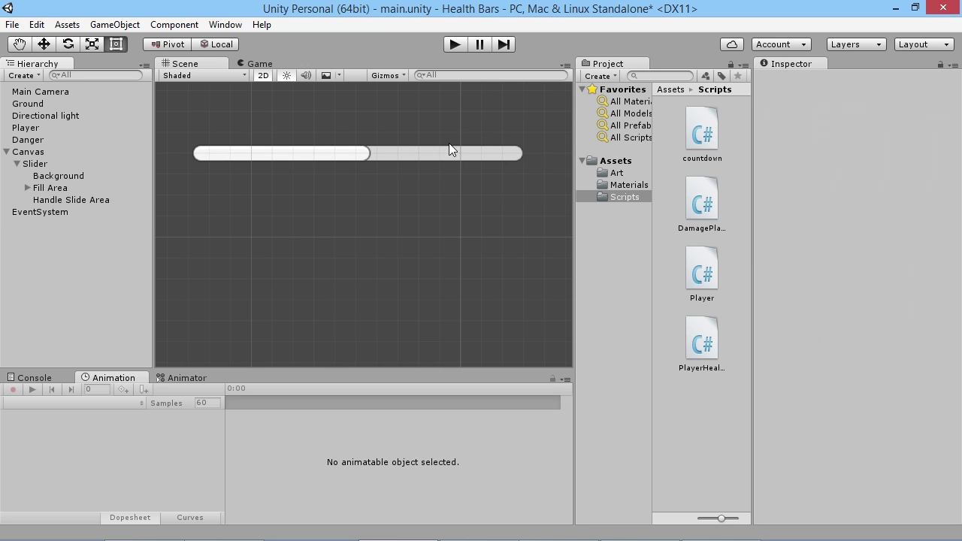
{"action": "left_click", "coordinate": [61, 163]}
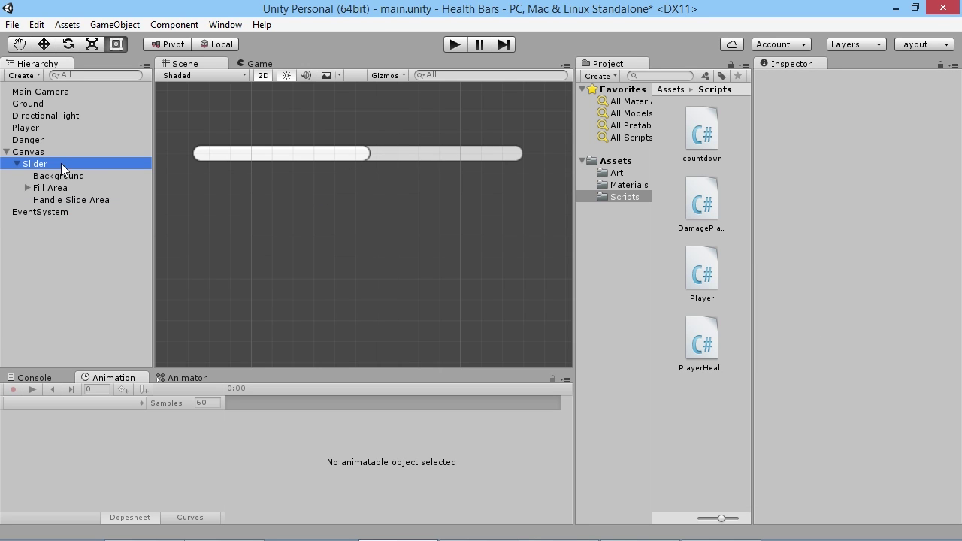
{"action": "scroll", "coordinate": [826, 192], "scroll_direction": "down", "scroll_amount": 5}
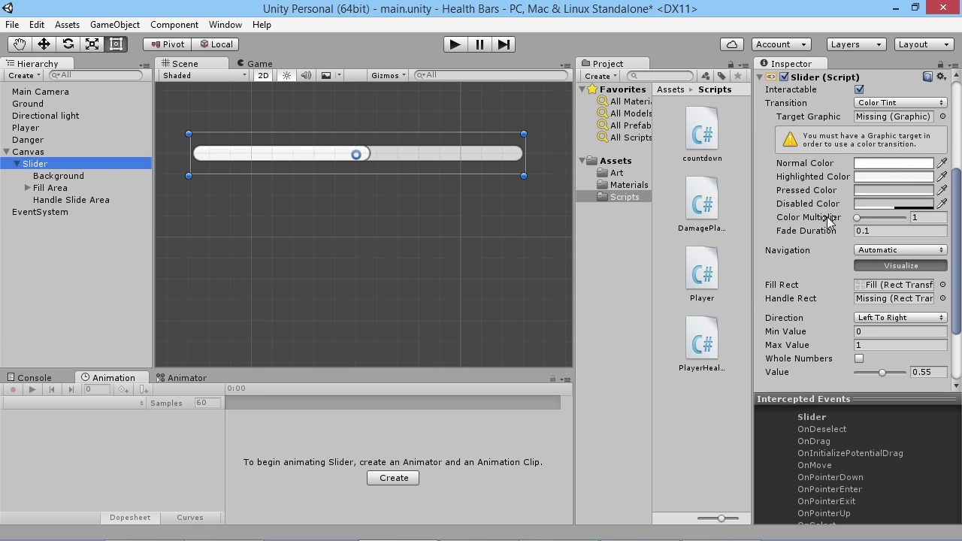
{"action": "scroll", "coordinate": [826, 192], "scroll_direction": "down", "scroll_amount": 3}
{"action": "scroll", "coordinate": [833, 195], "scroll_direction": "up", "scroll_amount": 3}
Drag the Slider's Value to 0.6 in the Inspector.
{"action": "scroll", "coordinate": [839, 187], "scroll_direction": "down", "scroll_amount": 3}
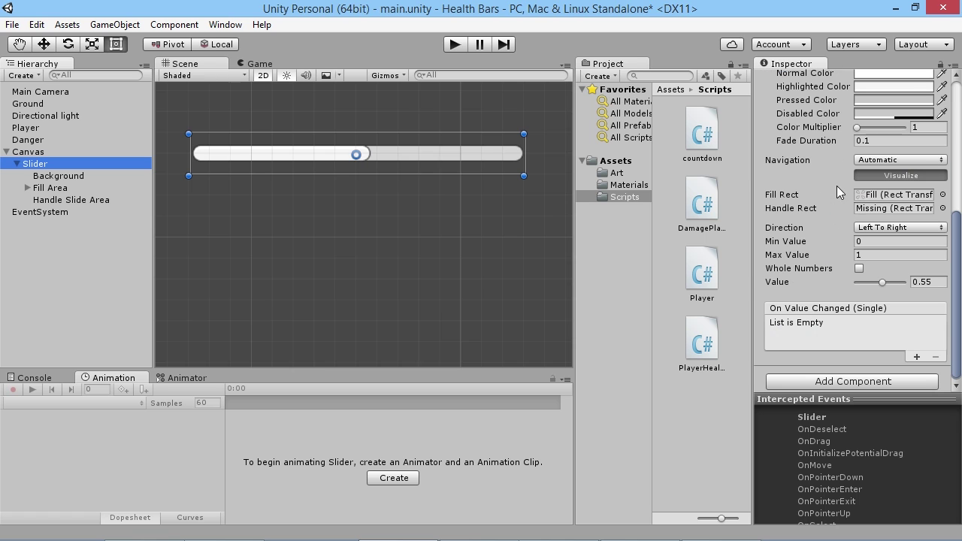
{"action": "mouse_move", "coordinate": [881, 283]}
{"action": "left_mouse_down"}
{"action": "mouse_move", "coordinate": [891, 284]}
{"action": "mouse_move", "coordinate": [883, 284]}
{"action": "left_mouse_up"}
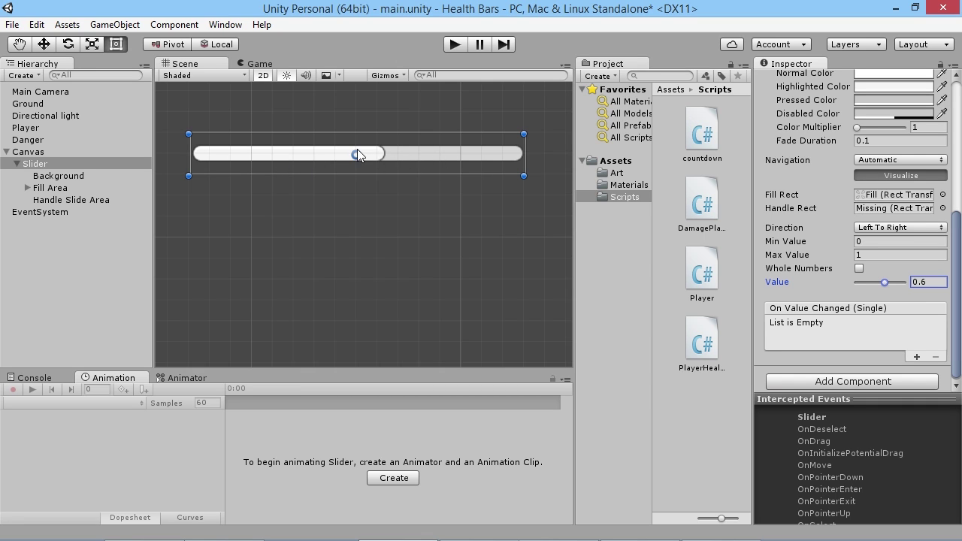
Locate and select the Fill object under the slider's Fill Area.
{"action": "left_click", "coordinate": [63, 176]}
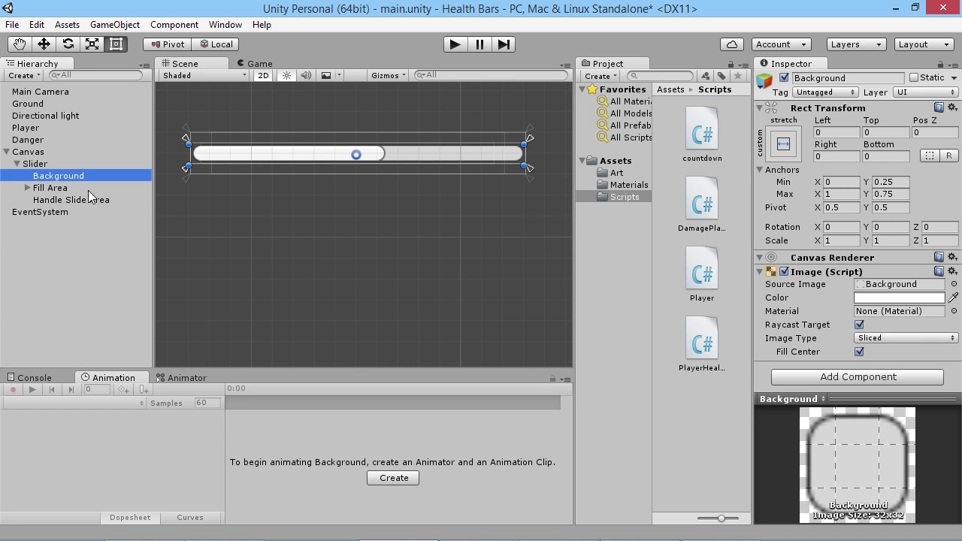
{"action": "left_click", "coordinate": [59, 184]}
{"action": "left_click", "coordinate": [68, 173]}
{"action": "left_click", "coordinate": [57, 191]}
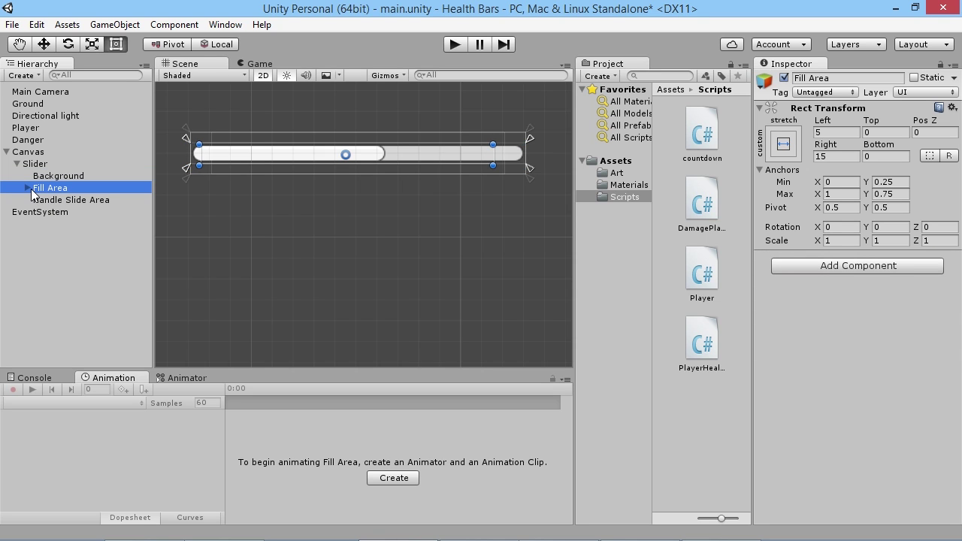
{"action": "left_click", "coordinate": [28, 188]}
{"action": "left_click", "coordinate": [52, 199]}
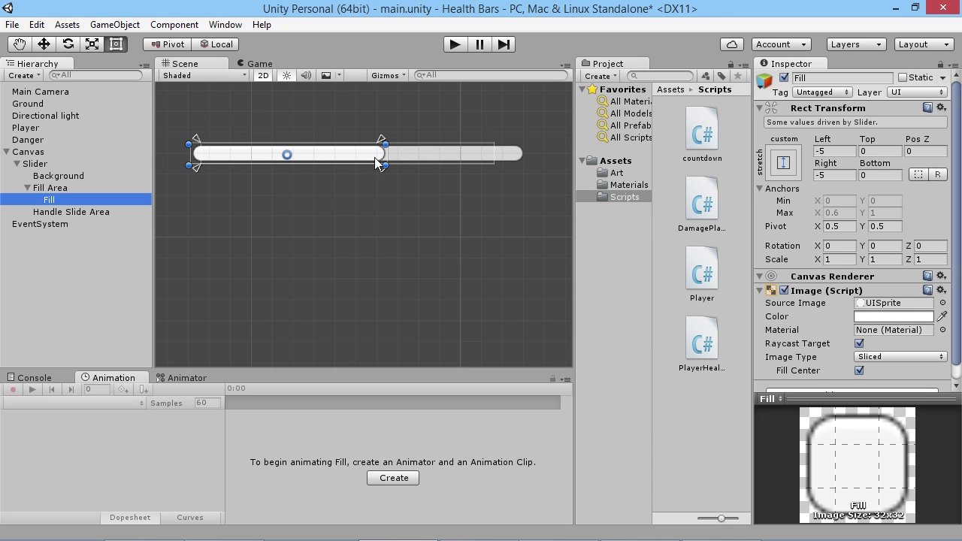
Remove the Fill's source image sprite and colour it bright green.
{"action": "left_click", "coordinate": [912, 303]}
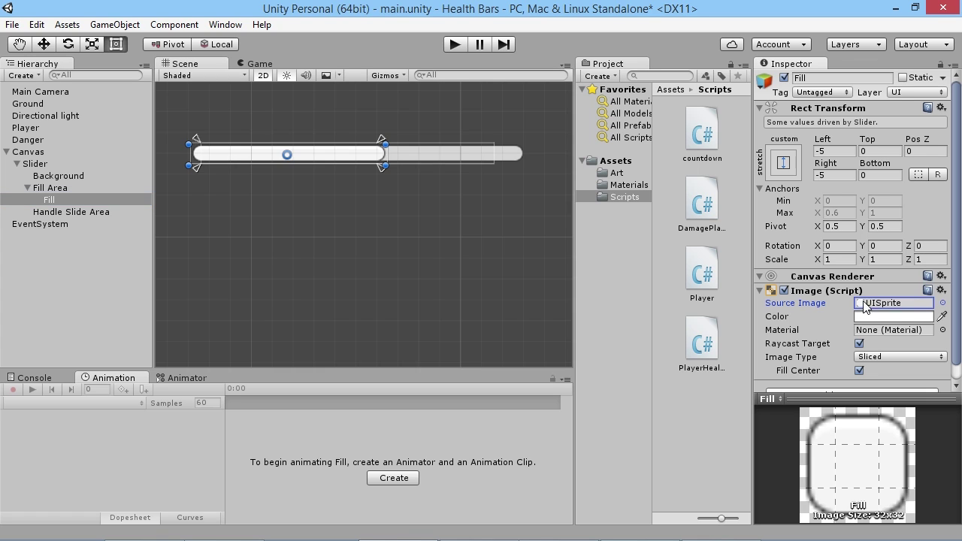
{"action": "left_click", "coordinate": [941, 303]}
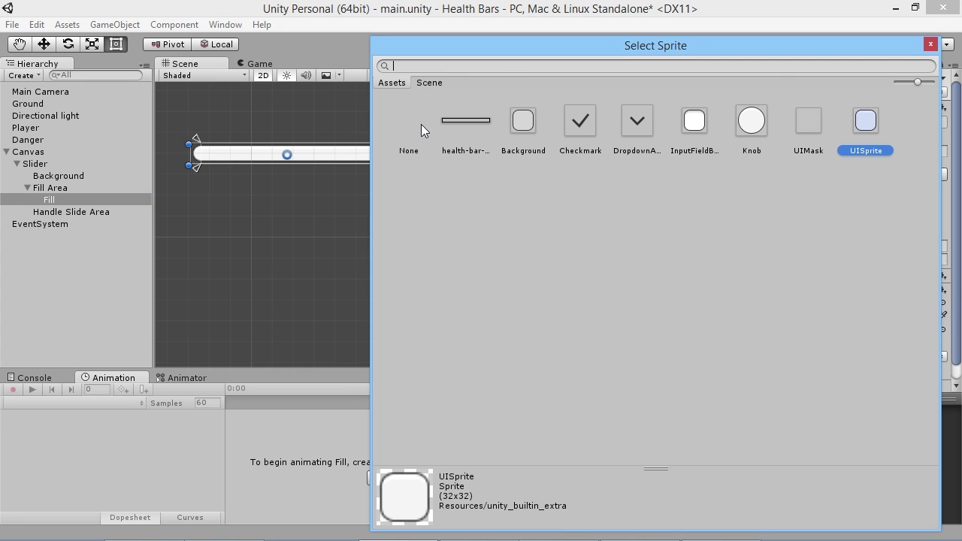
{"action": "left_click", "coordinate": [410, 129]}
{"action": "left_click", "coordinate": [930, 43]}
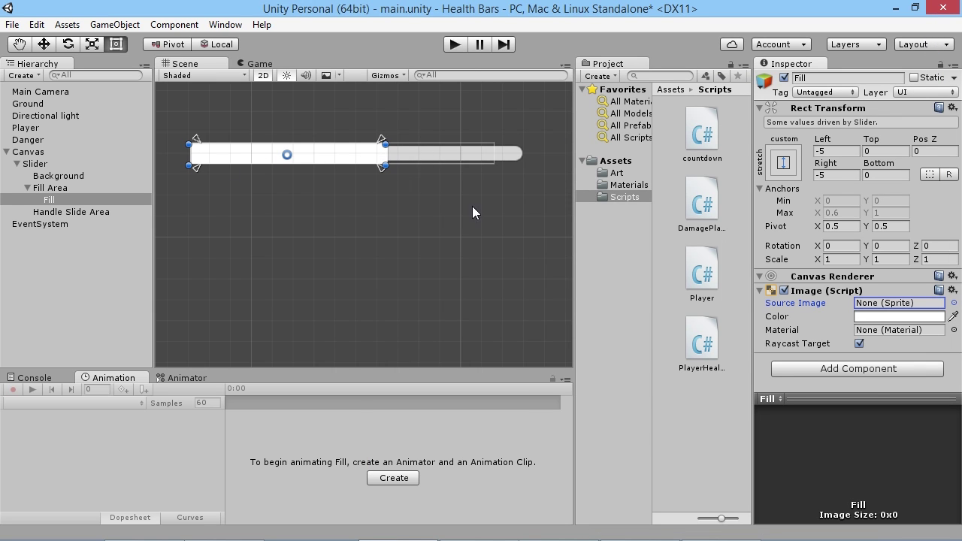
{"action": "left_click", "coordinate": [921, 316]}
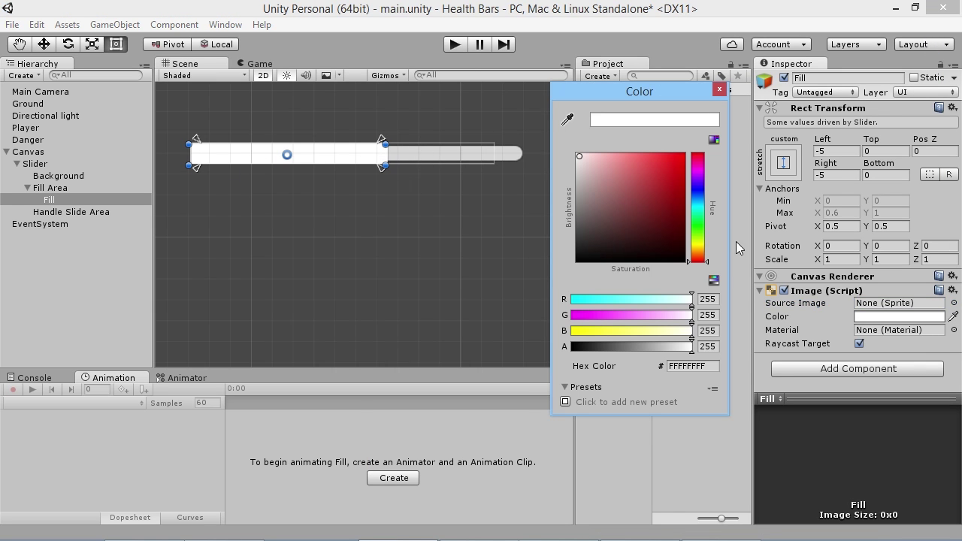
{"action": "left_click", "coordinate": [699, 226]}
{"action": "left_click_drag", "start_coordinate": [644, 188], "coordinate": [675, 188]}
{"action": "left_click", "coordinate": [718, 89]}
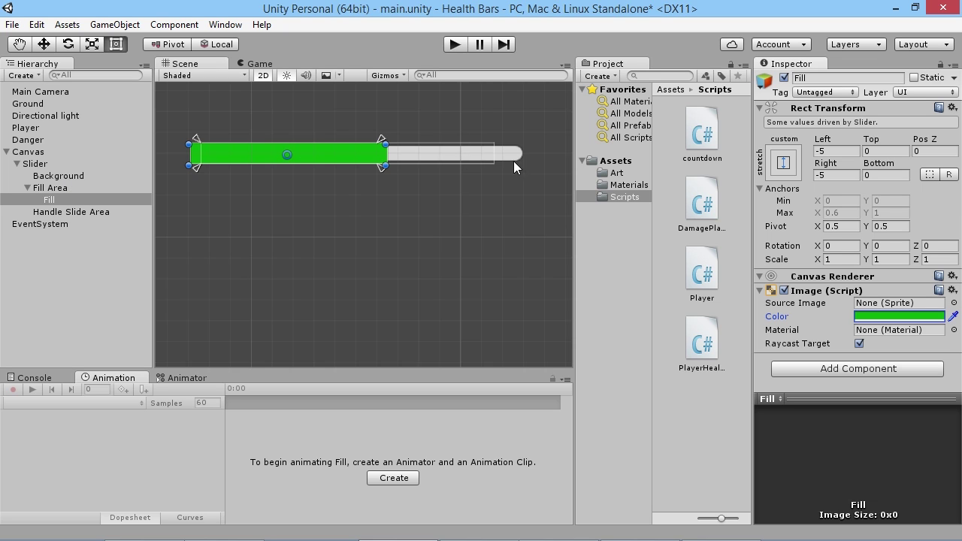
Remove the Background's sprite, colour it dark red, and reselect the Slider.
{"action": "left_click", "coordinate": [63, 178]}
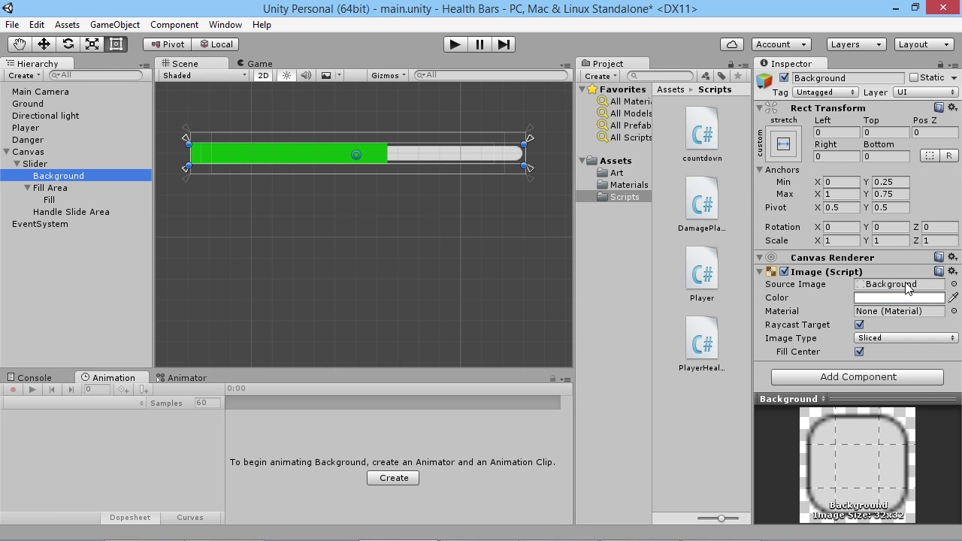
{"action": "left_click", "coordinate": [953, 284]}
{"action": "left_click", "coordinate": [406, 126]}
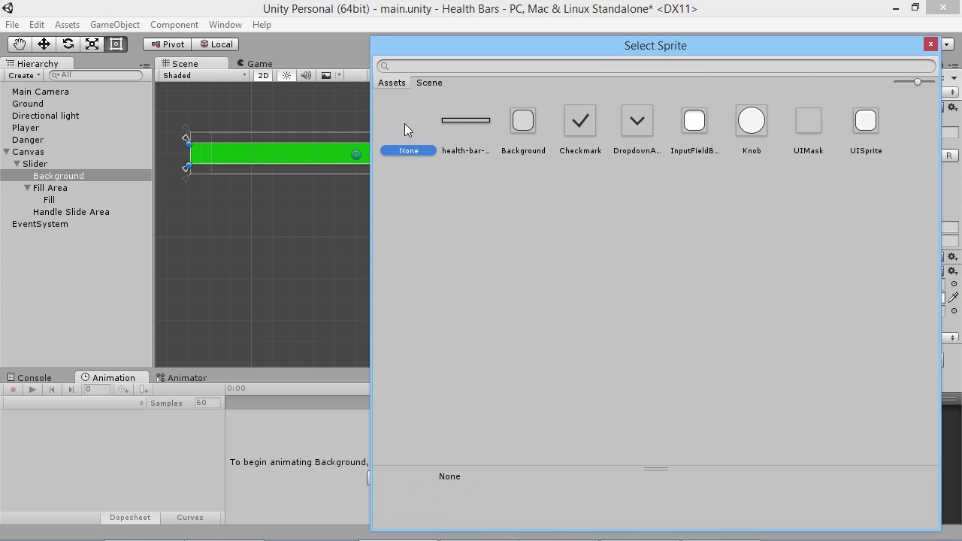
{"action": "left_click", "coordinate": [930, 43]}
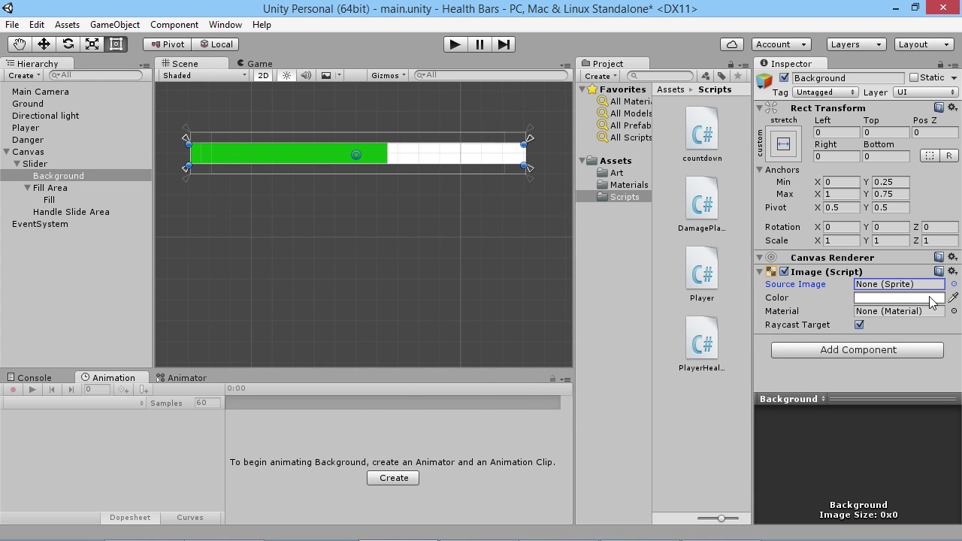
{"action": "left_click", "coordinate": [931, 298]}
{"action": "left_click_drag", "start_coordinate": [669, 179], "coordinate": [666, 192]}
{"action": "left_click", "coordinate": [718, 92]}
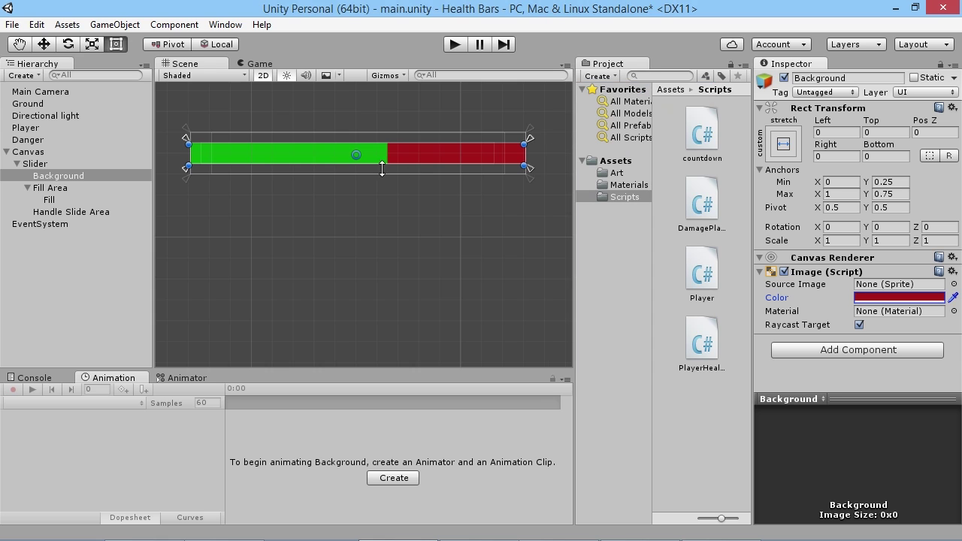
{"action": "left_click", "coordinate": [61, 163]}
Lower the slider Value to 0.48 and select the health-bar-container sprite in the Art folder.
{"action": "scroll", "coordinate": [817, 298], "scroll_direction": "down", "scroll_amount": 6}
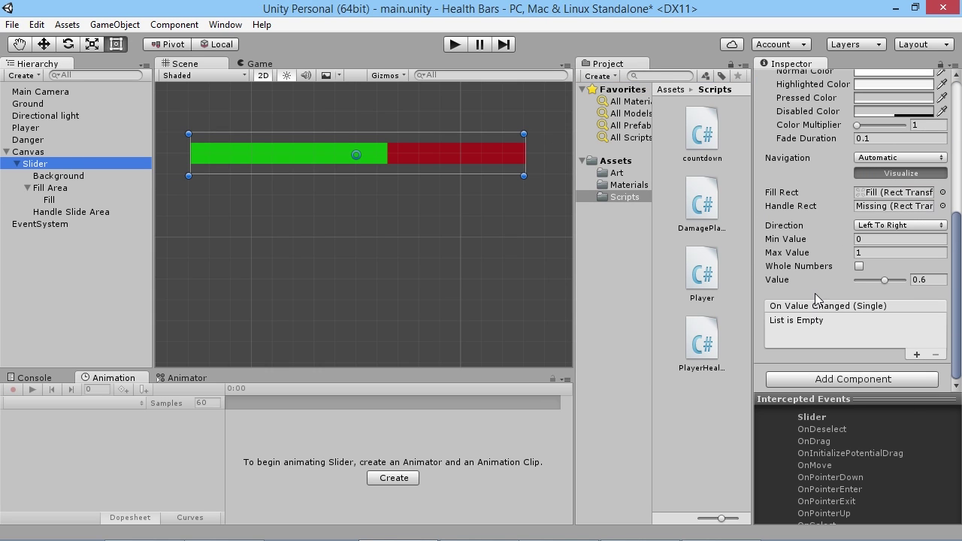
{"action": "mouse_move", "coordinate": [884, 280]}
{"action": "left_mouse_down"}
{"action": "mouse_move", "coordinate": [864, 282]}
{"action": "mouse_move", "coordinate": [897, 279]}
{"action": "mouse_move", "coordinate": [878, 280]}
{"action": "left_mouse_up"}
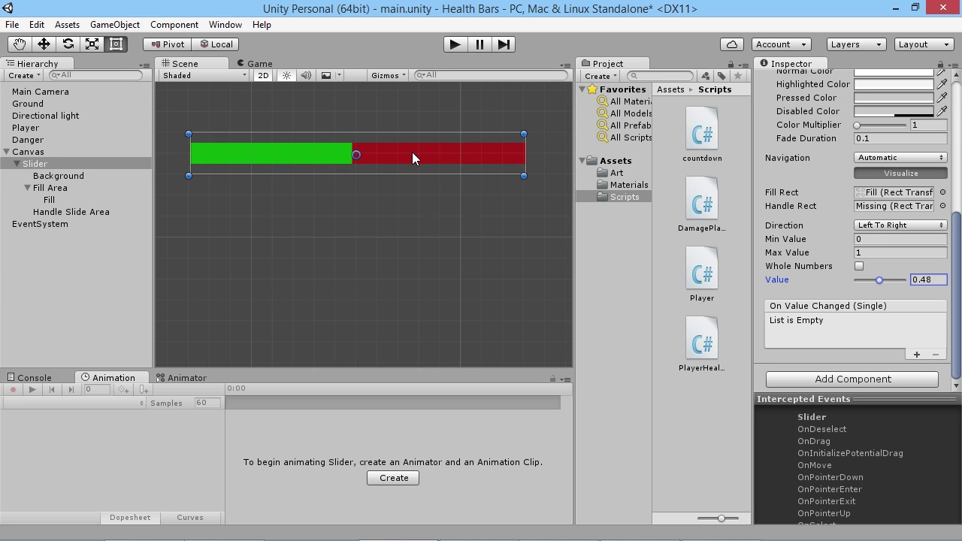
{"action": "left_click", "coordinate": [616, 173]}
{"action": "left_click", "coordinate": [690, 126]}
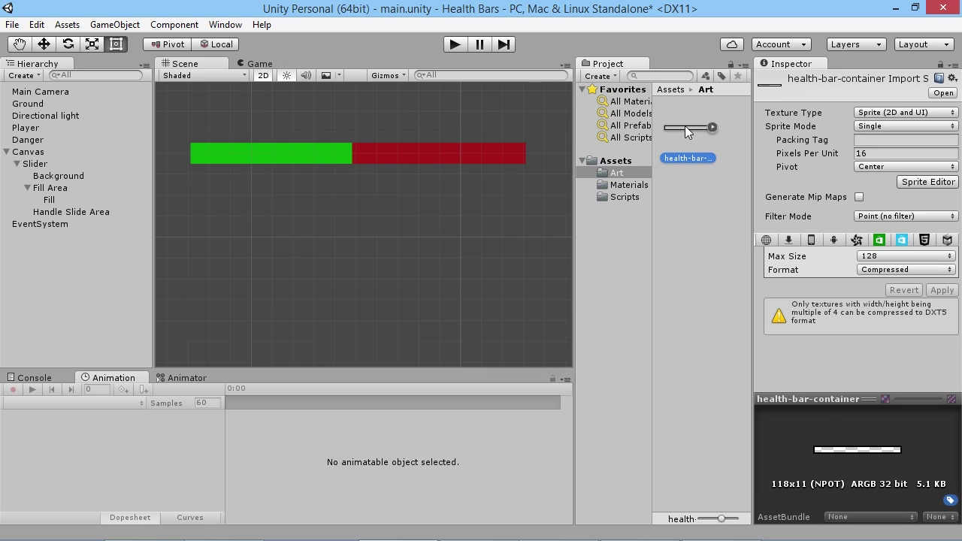
Add a new UI Image under the Canvas.
{"action": "left_click", "coordinate": [42, 152]}
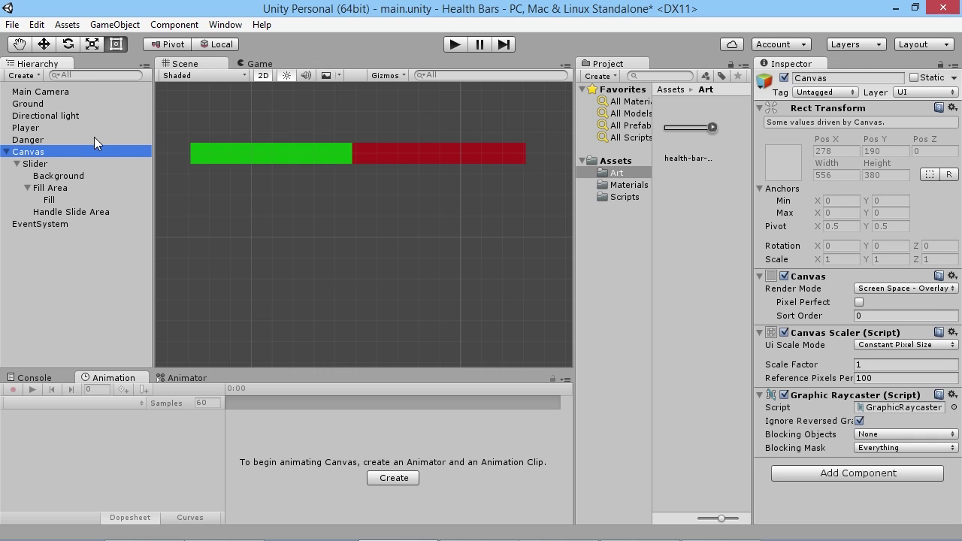
{"action": "left_click", "coordinate": [114, 24]}
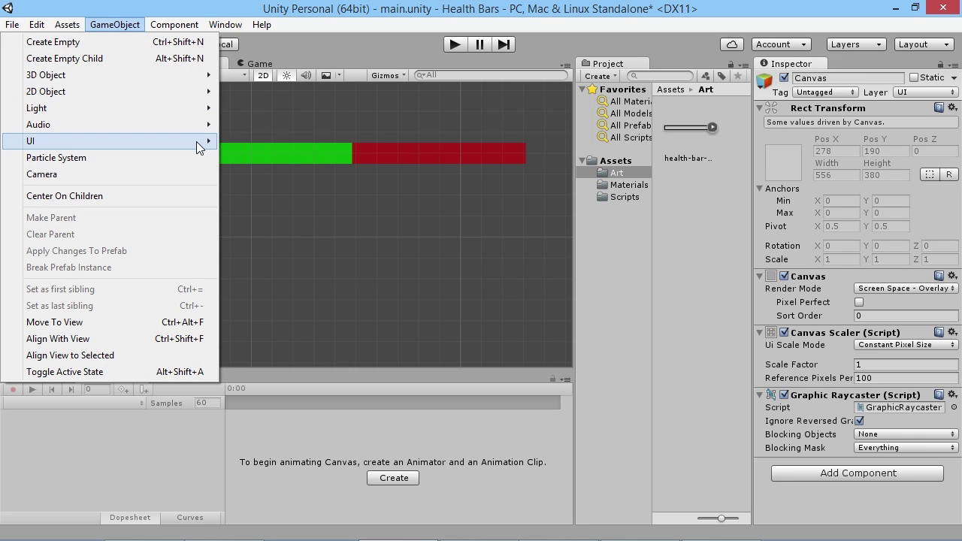
{"action": "mouse_move", "coordinate": [197, 147]}
{"action": "left_click", "coordinate": [268, 158]}
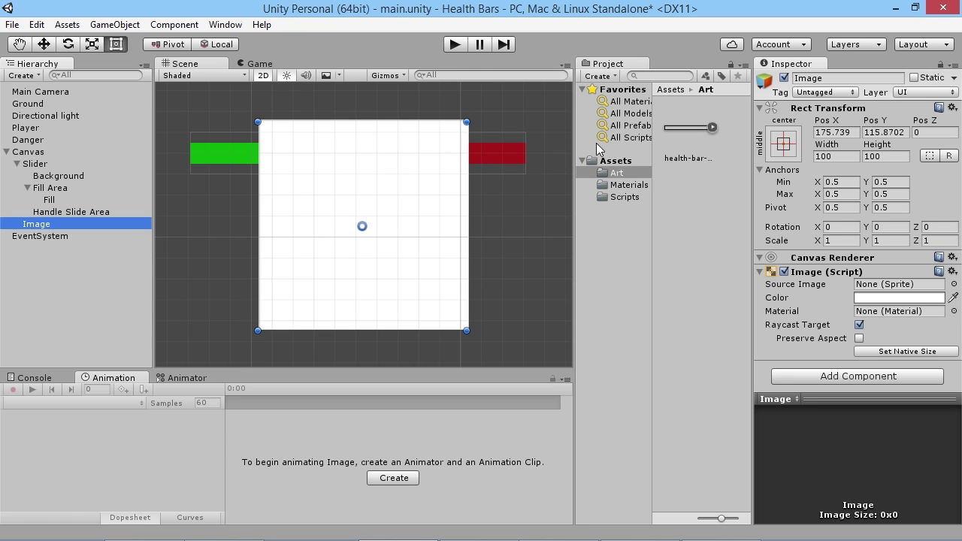
Give the Image the health-bar-container sprite with Preserve Aspect turned on.
{"action": "mouse_move", "coordinate": [682, 134]}
{"action": "left_mouse_down"}
{"action": "mouse_move", "coordinate": [701, 143]}
{"action": "mouse_move", "coordinate": [706, 177]}
{"action": "mouse_move", "coordinate": [651, 190]}
{"action": "mouse_move", "coordinate": [851, 240]}
{"action": "mouse_move", "coordinate": [893, 292]}
{"action": "left_mouse_up"}
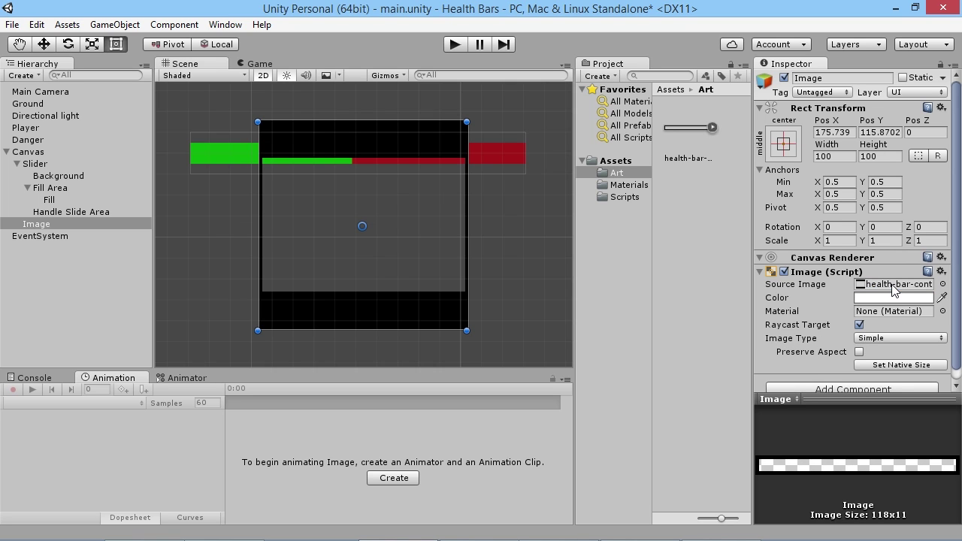
{"action": "left_click", "coordinate": [858, 352]}
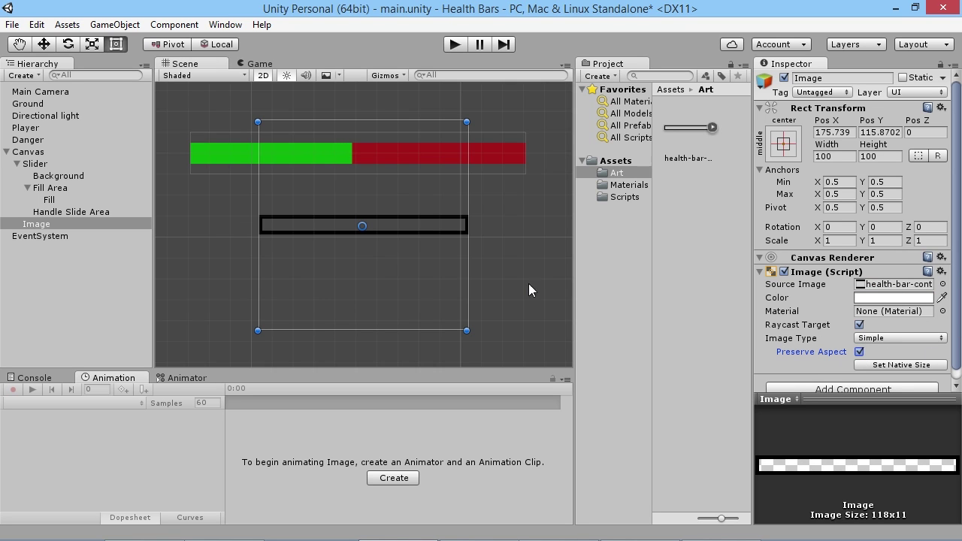
{"action": "left_click", "coordinate": [859, 352]}
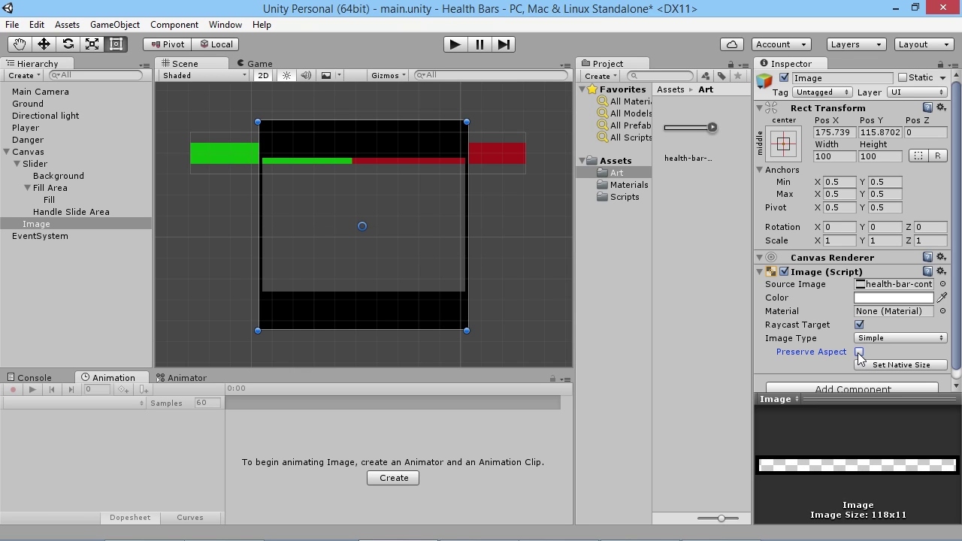
{"action": "left_click", "coordinate": [858, 352]}
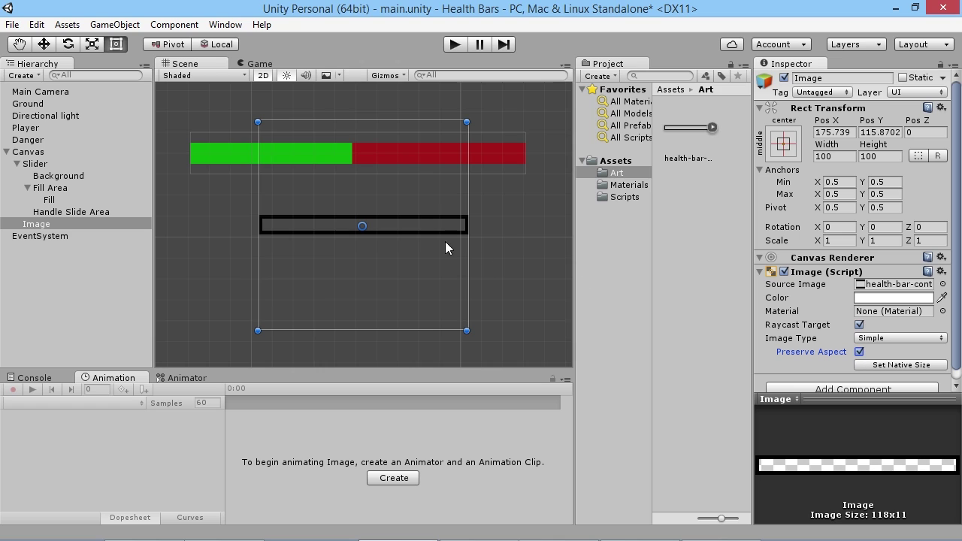
Resize the frame Image to 160 × 33.7 and move it down over the green-and-red bar.
{"action": "left_click_drag", "start_coordinate": [257, 122], "coordinate": [188, 109]}
{"action": "left_click_drag", "start_coordinate": [466, 109], "coordinate": [524, 110]}
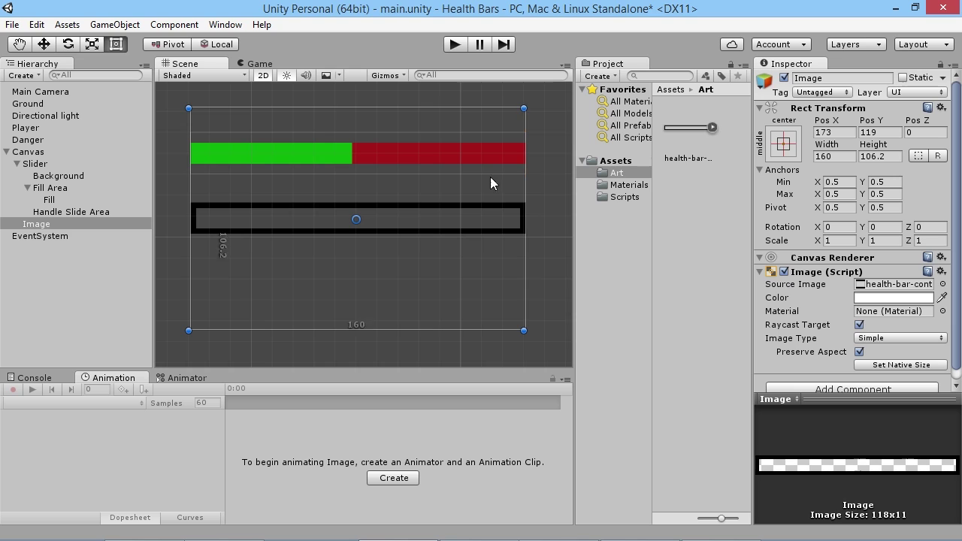
{"action": "left_click_drag", "start_coordinate": [521, 329], "coordinate": [523, 179]}
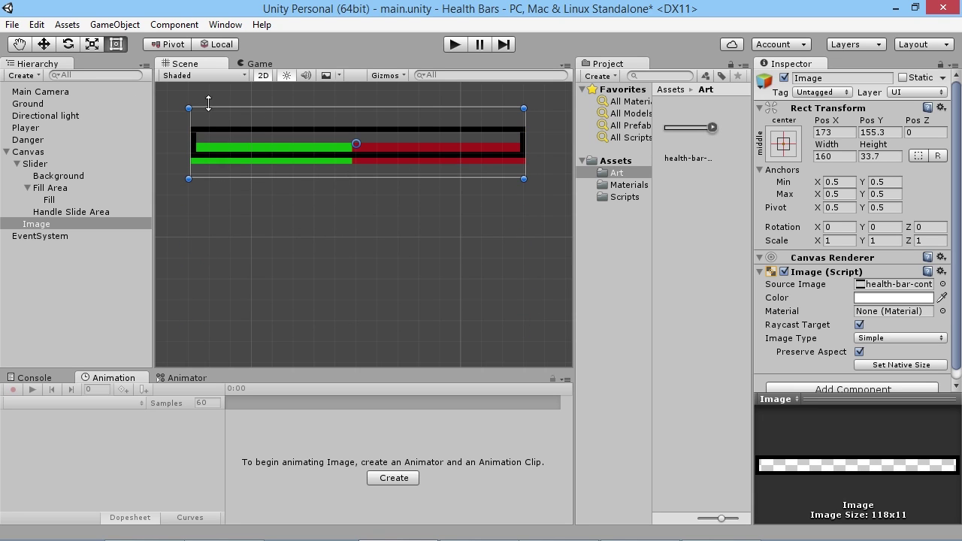
{"action": "left_click", "coordinate": [43, 43]}
{"action": "left_click_drag", "start_coordinate": [355, 80], "coordinate": [356, 94]}
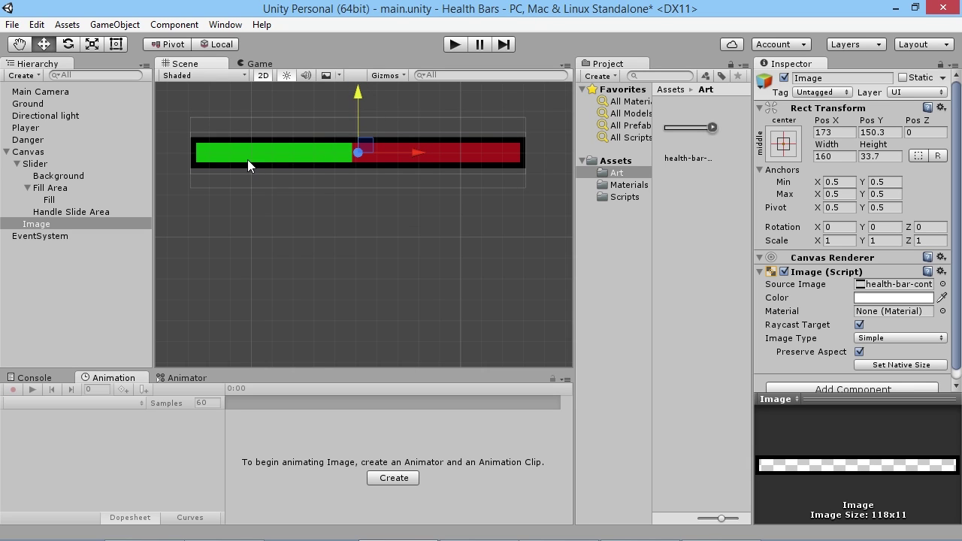
{"action": "left_click", "coordinate": [398, 223]}
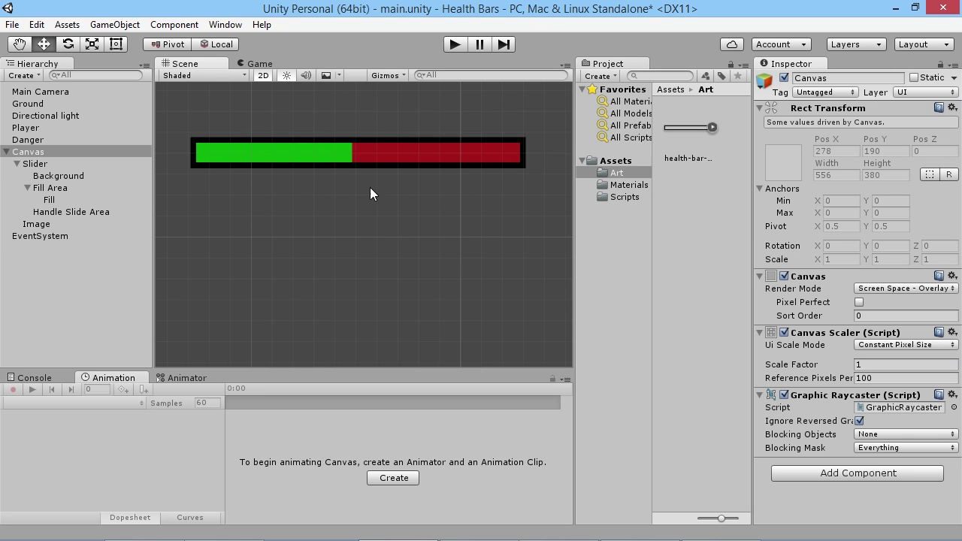
Set the Slider's Value to 0.5 so the green fill covers half the bar.
{"action": "left_click", "coordinate": [55, 163]}
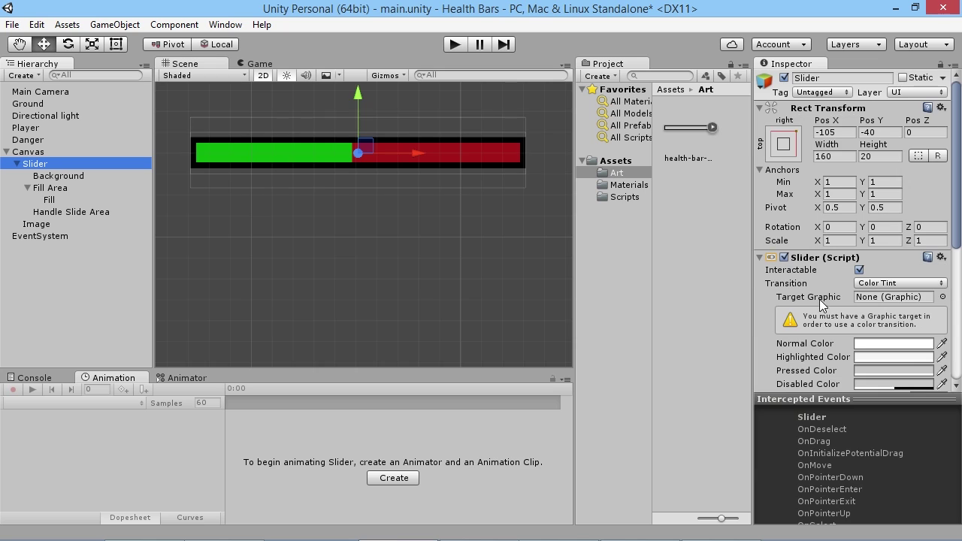
{"action": "scroll", "coordinate": [817, 298], "scroll_direction": "down", "scroll_amount": 6}
{"action": "mouse_move", "coordinate": [881, 281]}
{"action": "left_mouse_down"}
{"action": "mouse_move", "coordinate": [906, 284]}
{"action": "mouse_move", "coordinate": [884, 297]}
{"action": "left_mouse_up"}
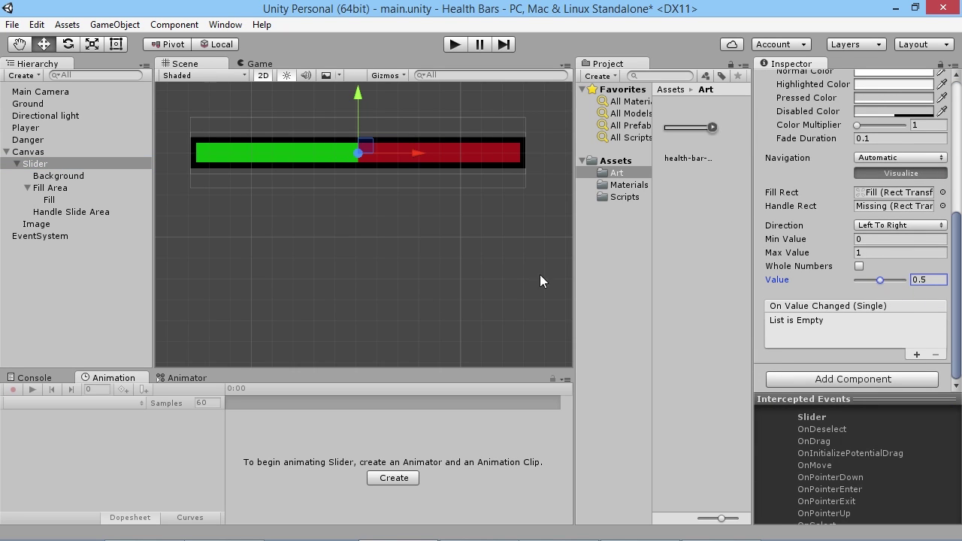
{"action": "left_click", "coordinate": [36, 226]}
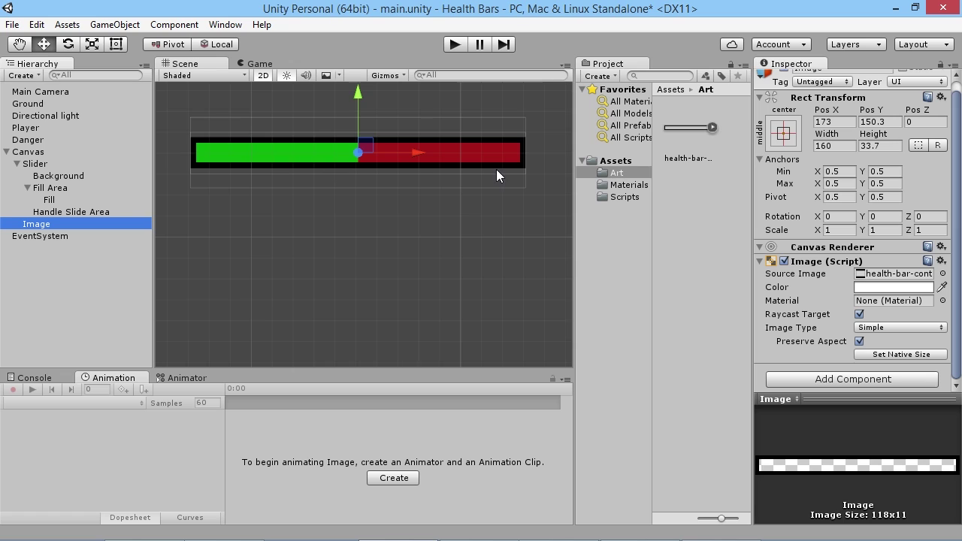
Make the frame Image the Slider's last child, after Handle Slide Area, so it draws on top.
{"action": "left_click_drag", "start_coordinate": [33, 226], "coordinate": [34, 167]}
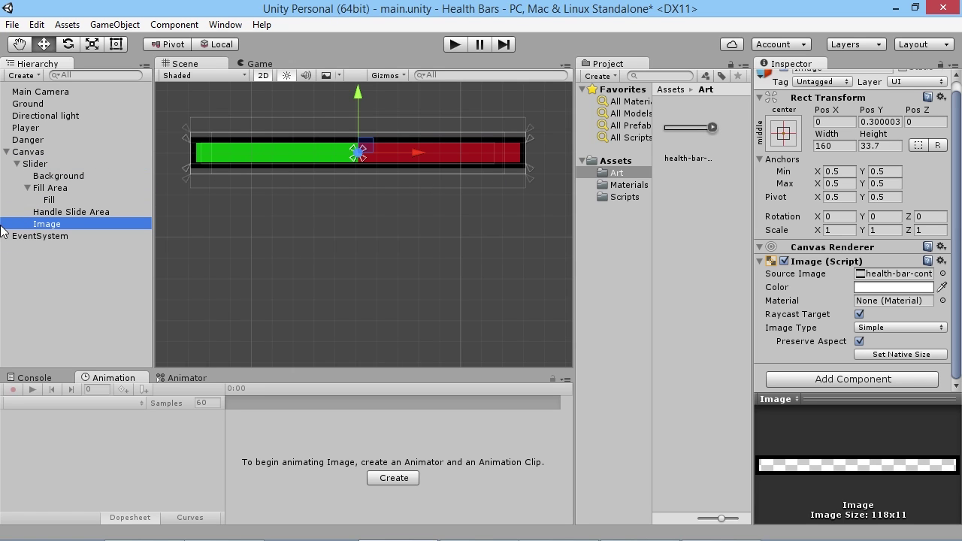
{"action": "left_click", "coordinate": [412, 241]}
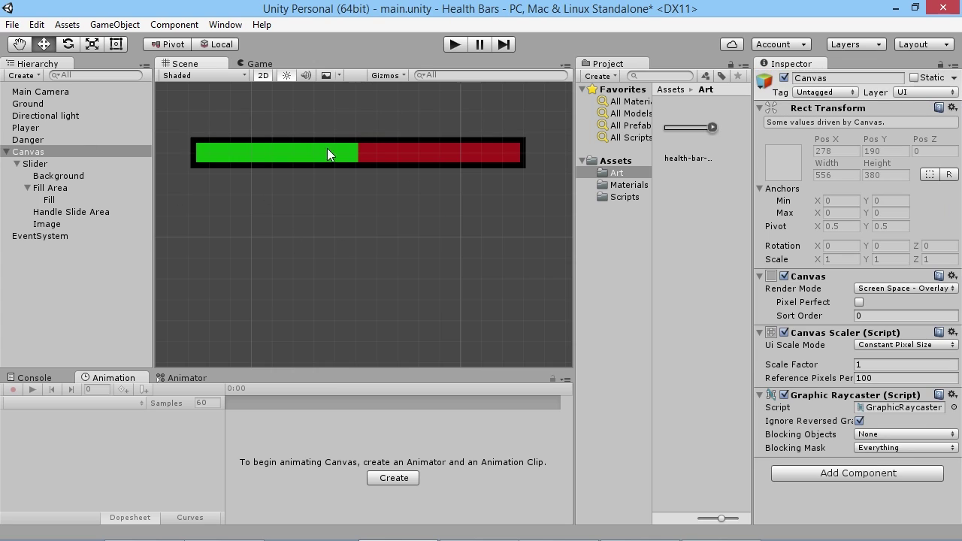
{"action": "left_click", "coordinate": [53, 225]}
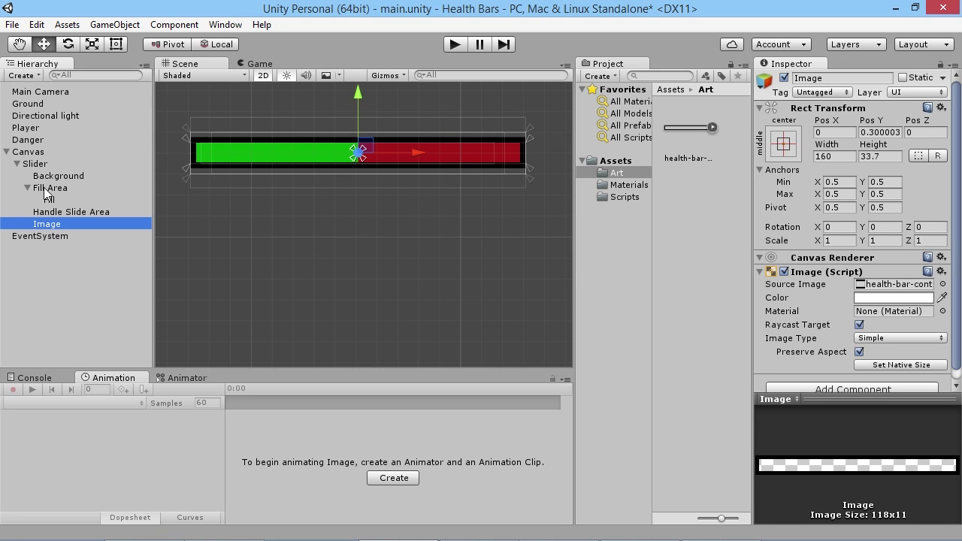
{"action": "left_click_drag", "start_coordinate": [52, 224], "coordinate": [53, 176]}
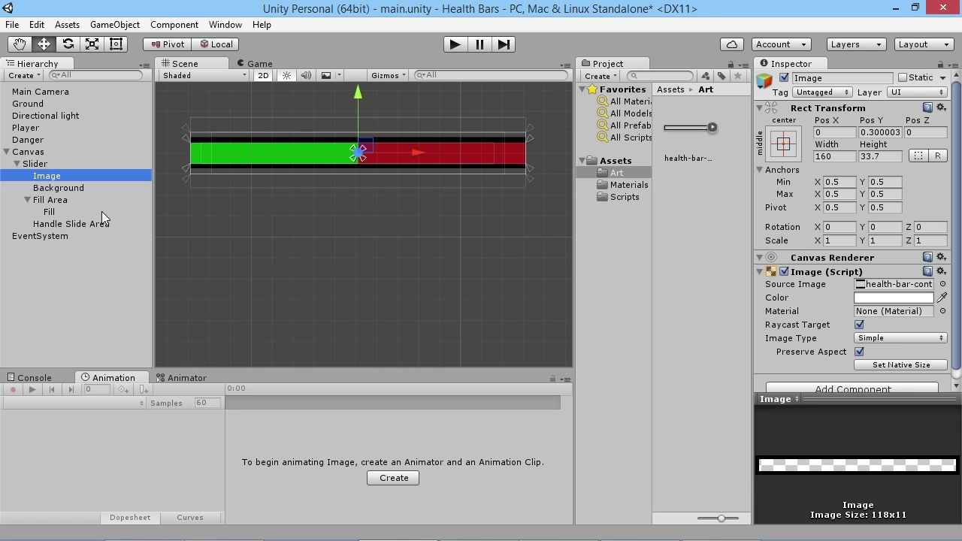
{"action": "left_click", "coordinate": [233, 171]}
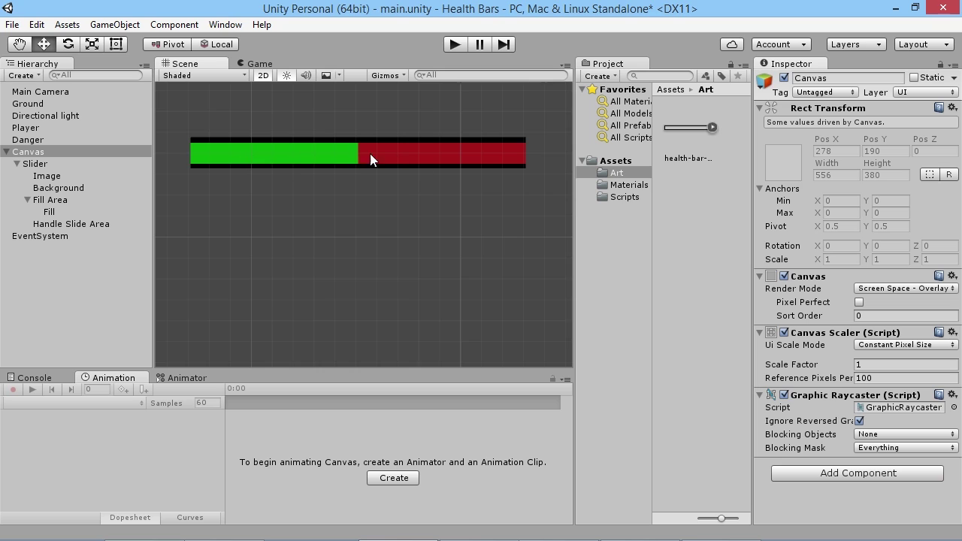
{"action": "left_click_drag", "start_coordinate": [45, 175], "coordinate": [57, 232]}
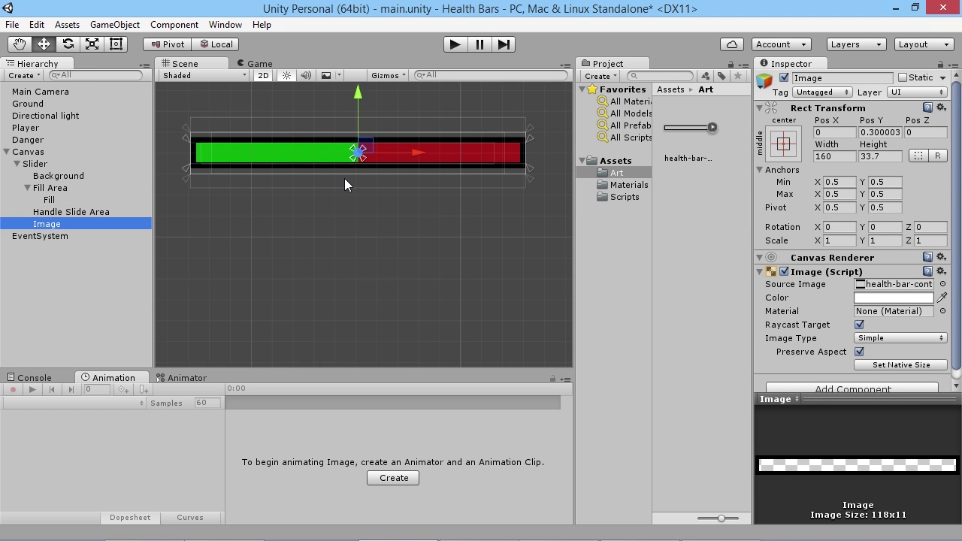